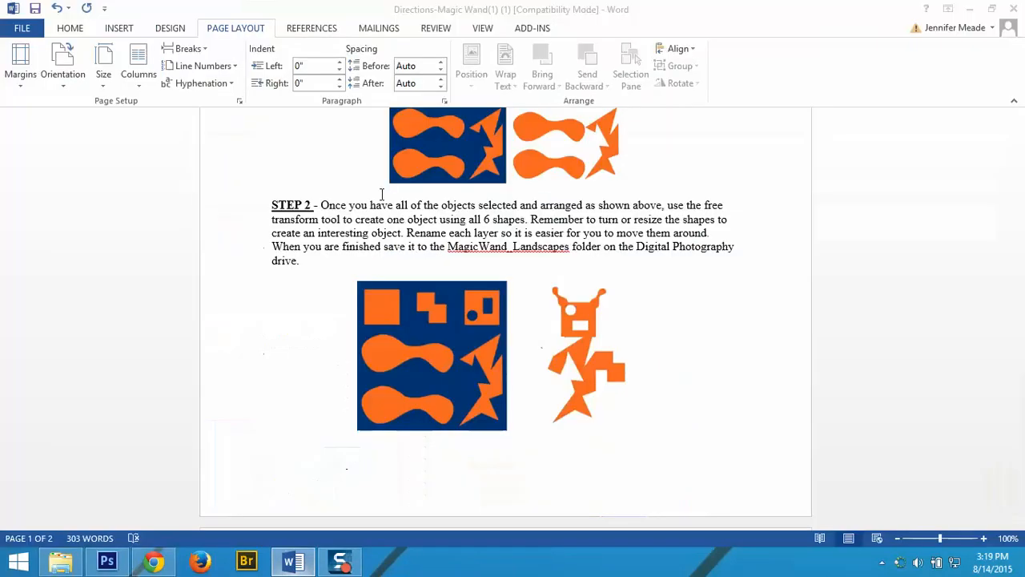
- Review the Magic Wand assignment directions, from the objective and Step 1 through the landscape selection example
{"action": "scroll", "coordinate": [377, 238], "scroll_direction": "up", "scroll_amount": 6}
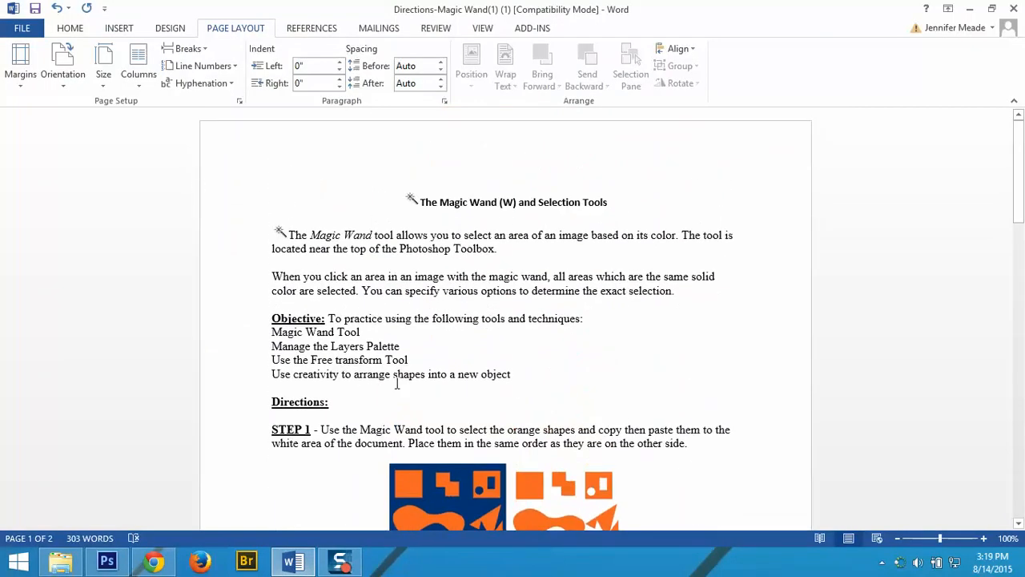
{"action": "scroll", "coordinate": [397, 383], "scroll_direction": "down", "scroll_amount": 15}
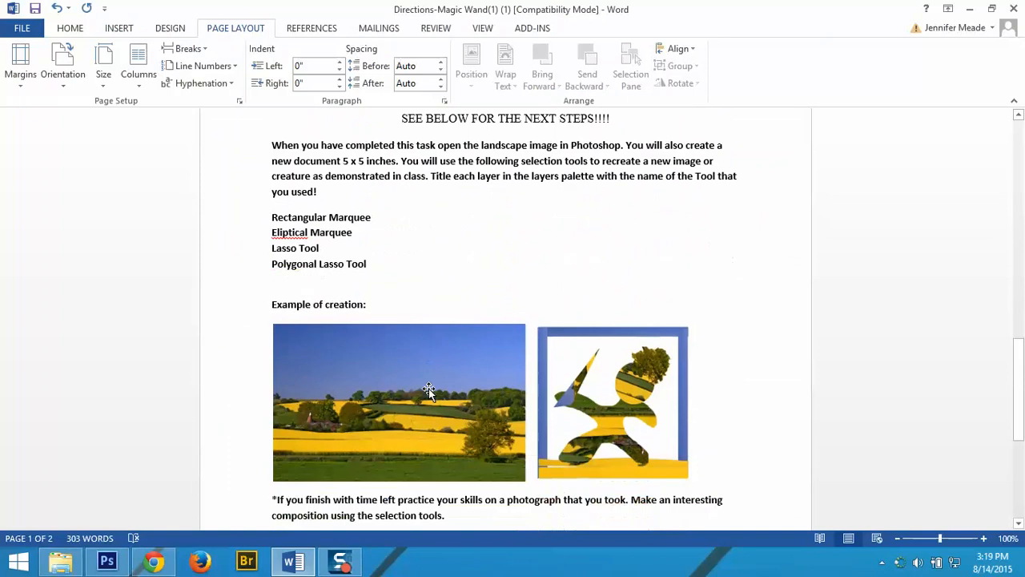
{"action": "scroll", "coordinate": [429, 389], "scroll_direction": "down", "scroll_amount": 1}
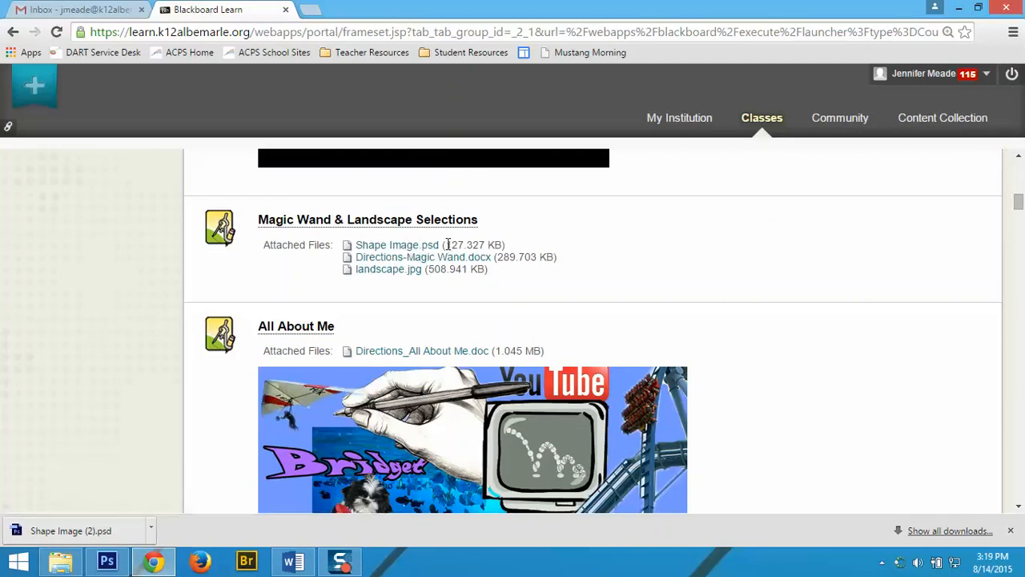
- Open the downloaded Shape Image (2).psd from the browser in Photoshop
{"action": "left_click", "coordinate": [152, 532]}
{"action": "left_click", "coordinate": [184, 436]}
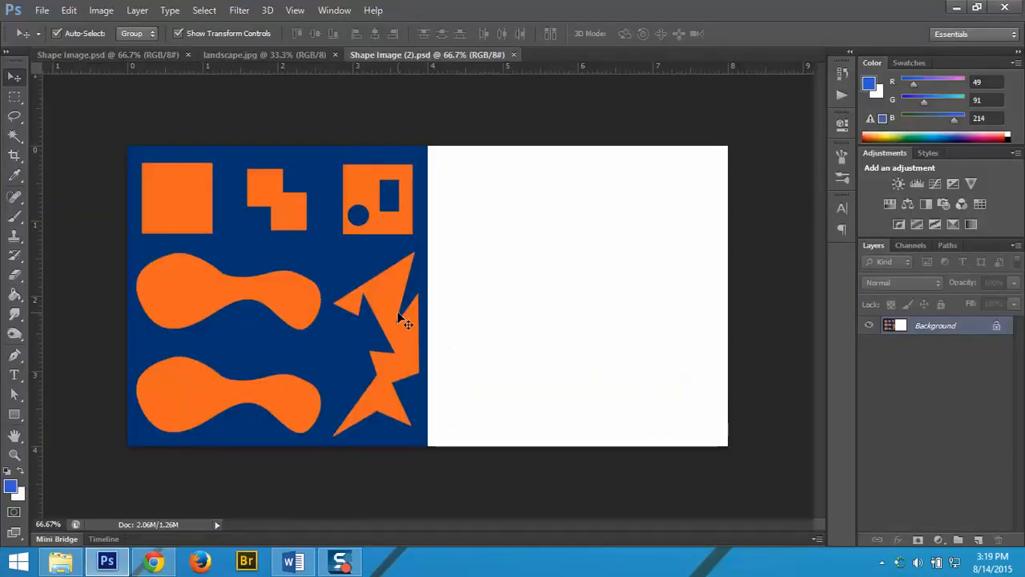
- Switch back to Chrome, open the landscape.jpg attachment on the Blackboard page and save the picture as JPEG file landscape (2)
{"action": "left_click", "coordinate": [154, 561]}
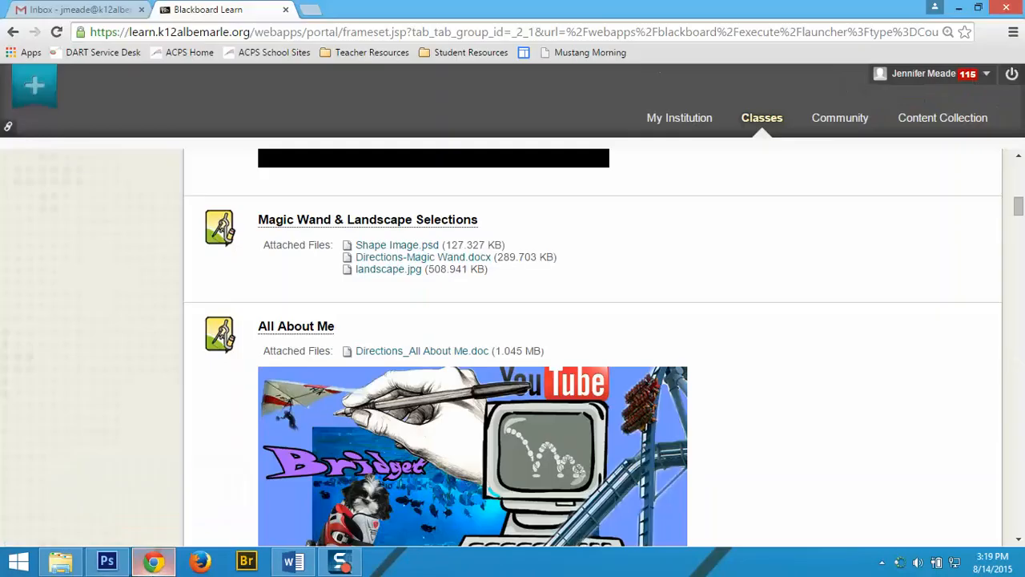
{"action": "left_click", "coordinate": [410, 277]}
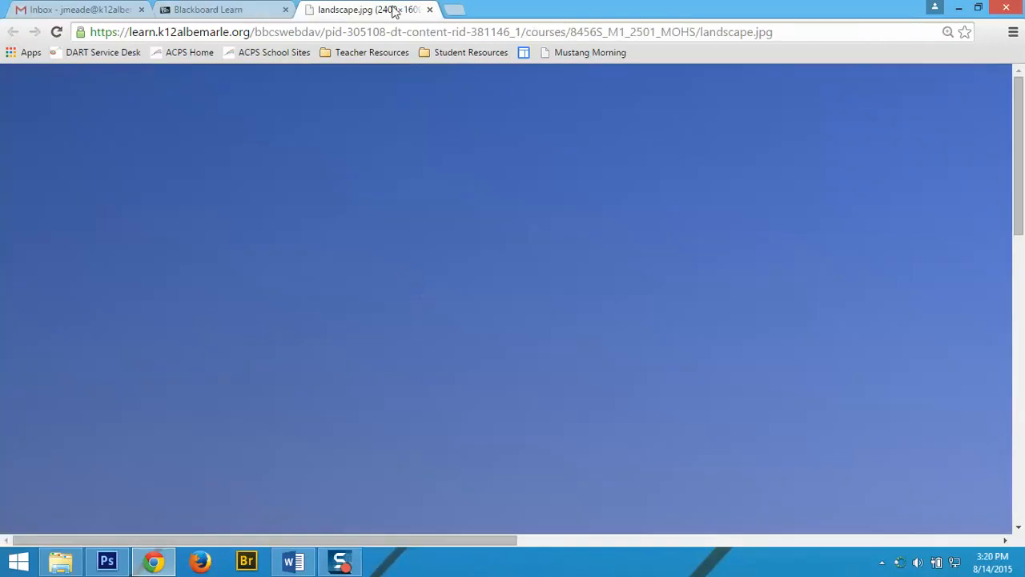
{"action": "scroll", "coordinate": [616, 325], "scroll_direction": "down", "scroll_amount": 10}
{"action": "scroll", "coordinate": [591, 344], "scroll_direction": "up", "scroll_amount": 8}
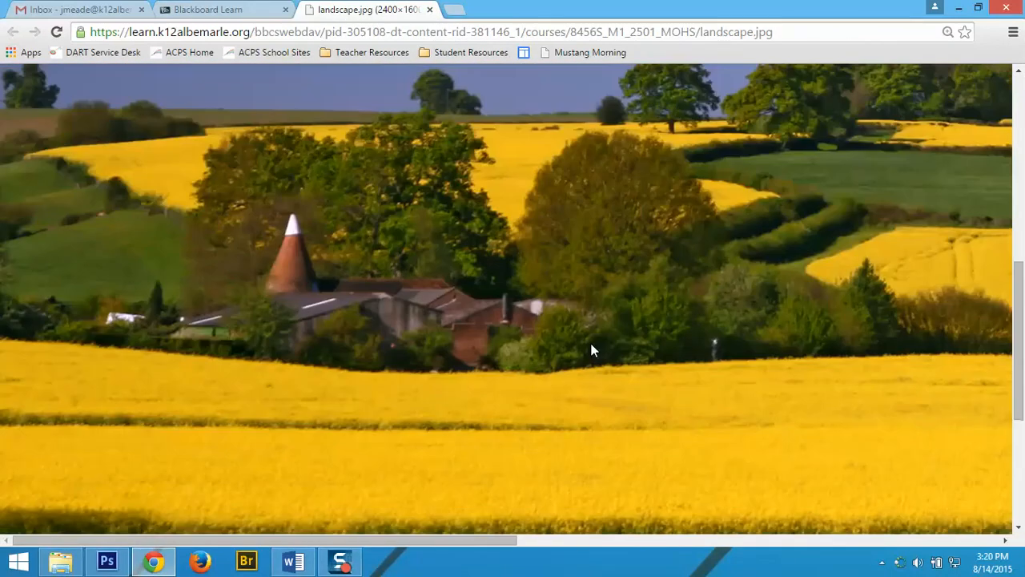
{"action": "scroll", "coordinate": [564, 408], "scroll_direction": "down", "scroll_amount": 2}
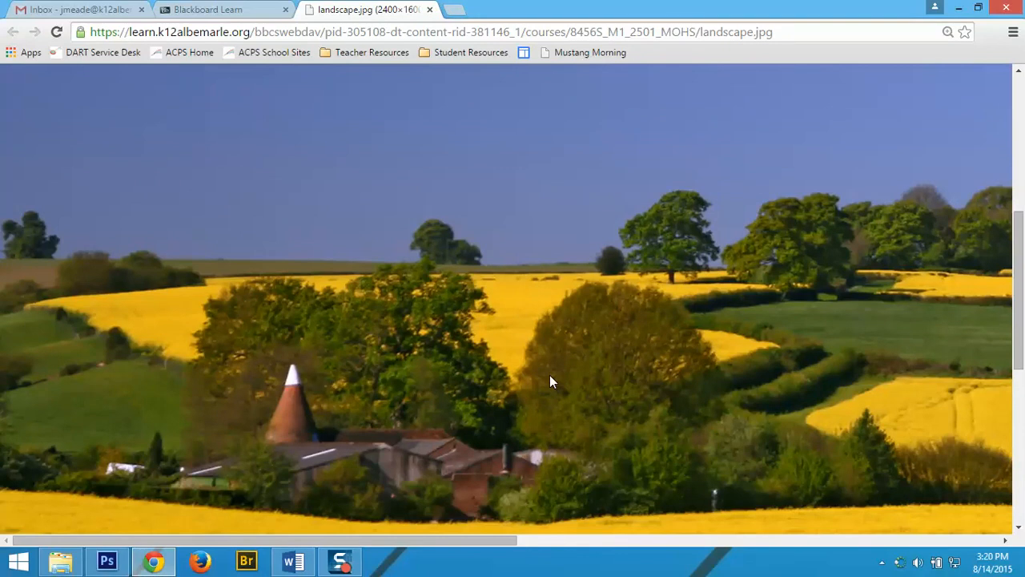
{"action": "right_click", "coordinate": [549, 377]}
{"action": "left_click", "coordinate": [590, 387]}
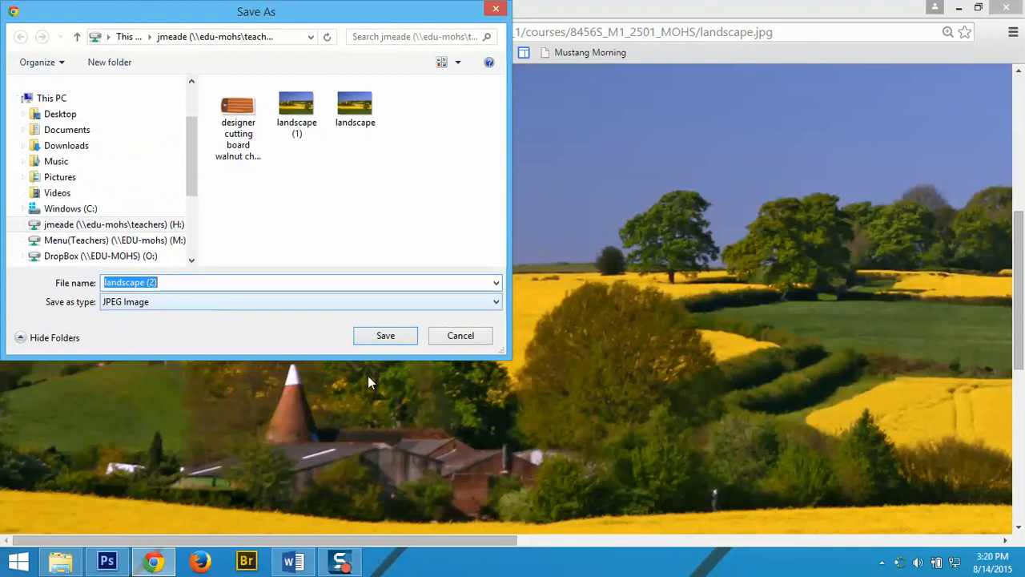
{"action": "left_click", "coordinate": [414, 337]}
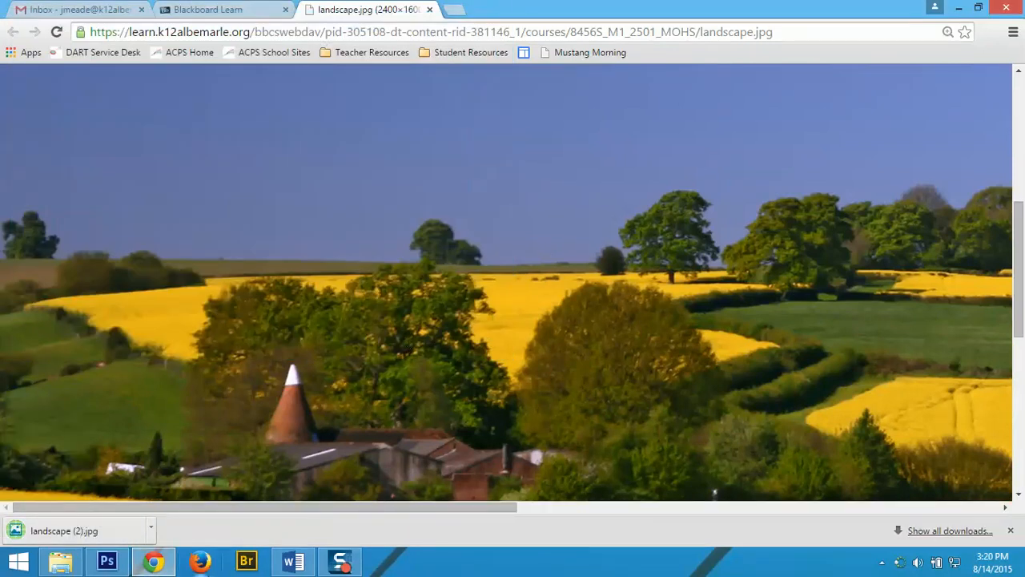
- Switch to Photoshop, bring up Shape Image (2).psd after viewing landscape.jpg, and activate the Magic Wand tool
{"action": "left_click", "coordinate": [117, 563]}
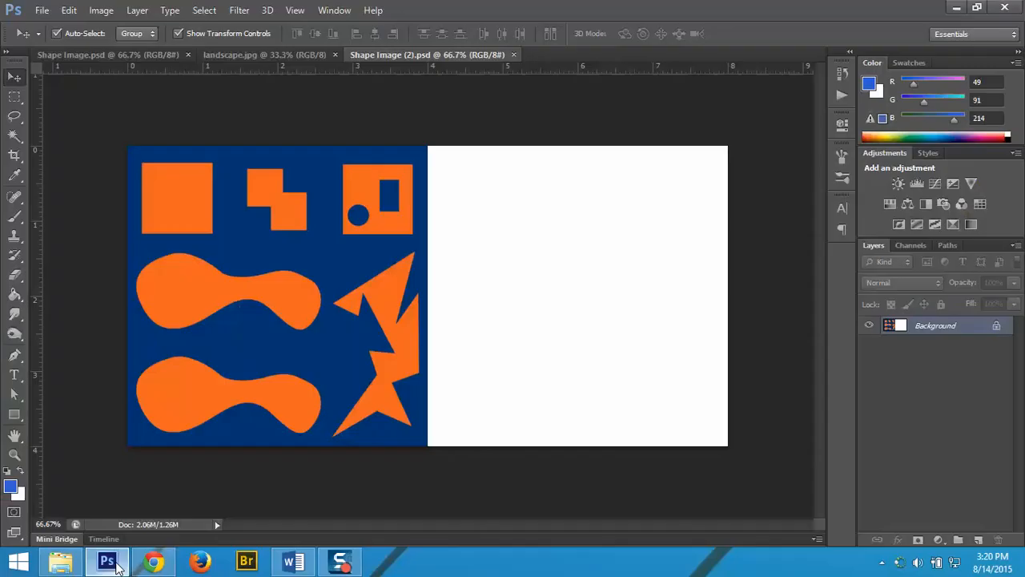
{"action": "left_click", "coordinate": [263, 55]}
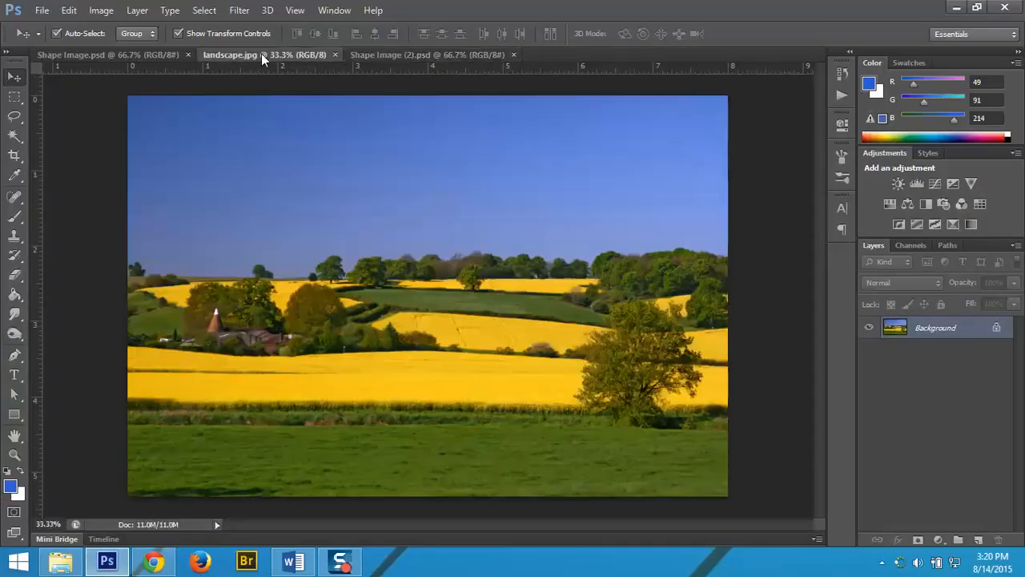
{"action": "left_click", "coordinate": [420, 55]}
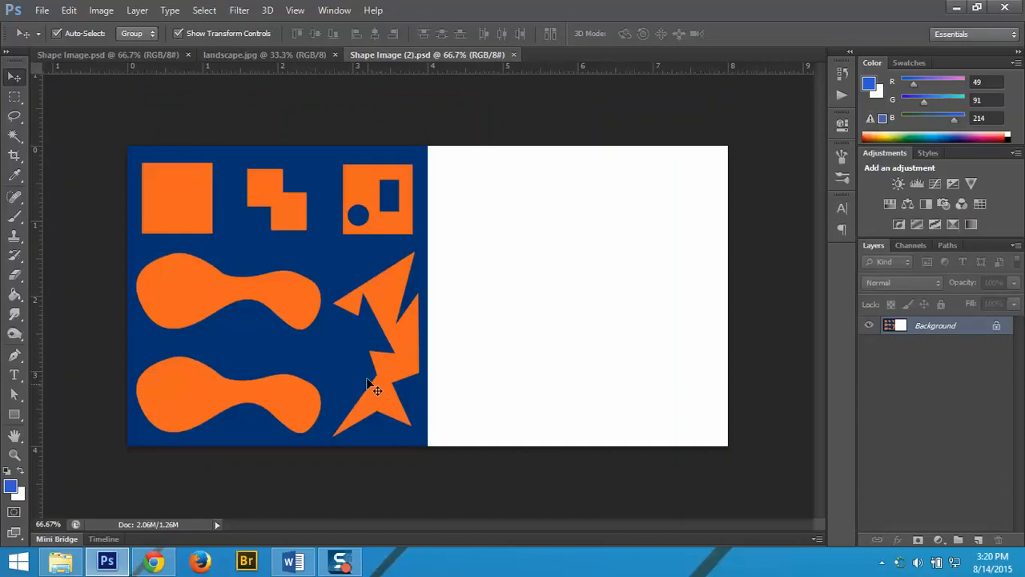
{"action": "left_click", "coordinate": [21, 140]}
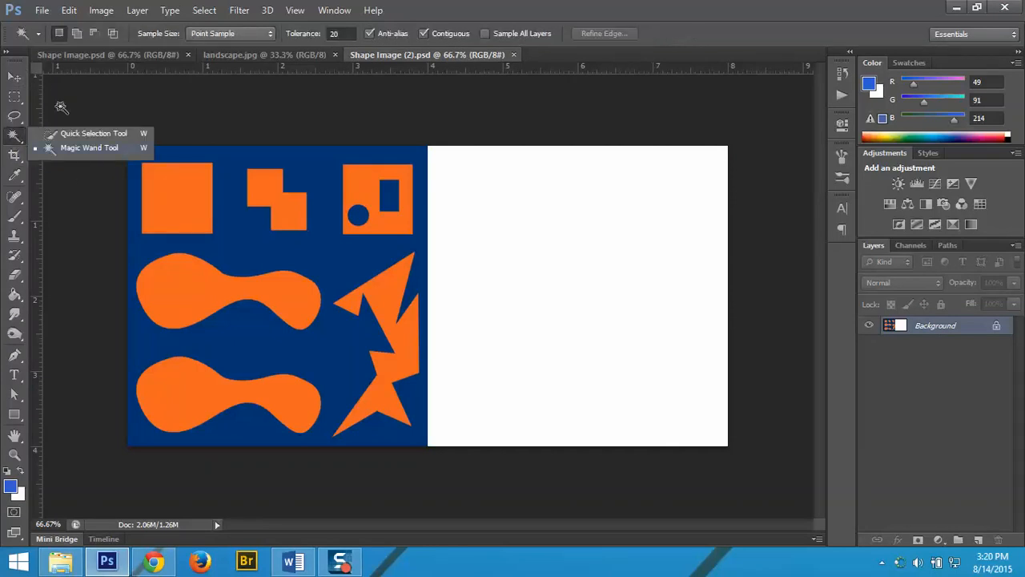
{"action": "left_click", "coordinate": [8, 135]}
{"action": "left_click", "coordinate": [100, 150]}
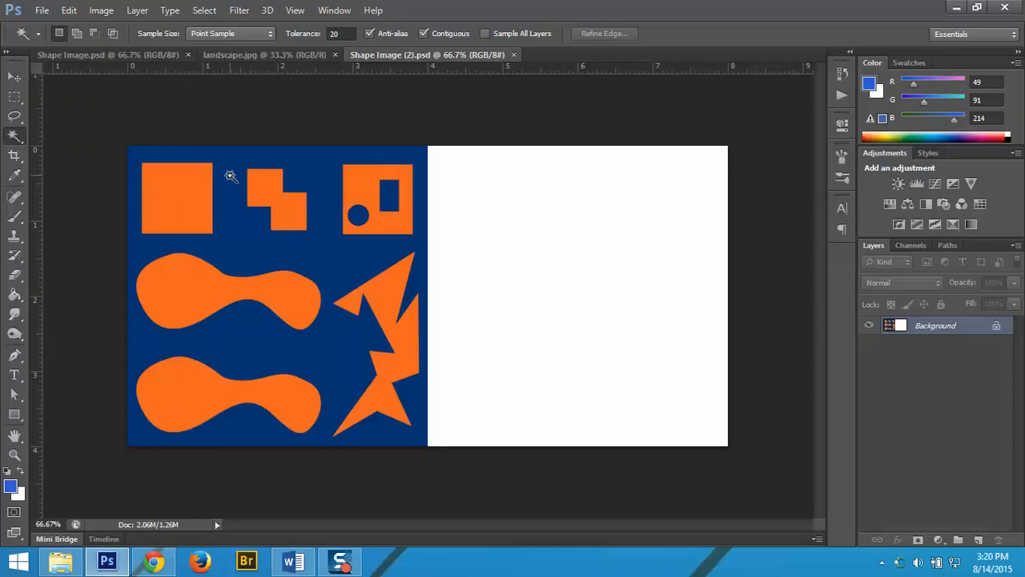
- Test Magic Wand selections one by one on the upper orange shapes, the blue background and the white half
{"action": "left_click", "coordinate": [521, 211]}
{"action": "left_click", "coordinate": [373, 175]}
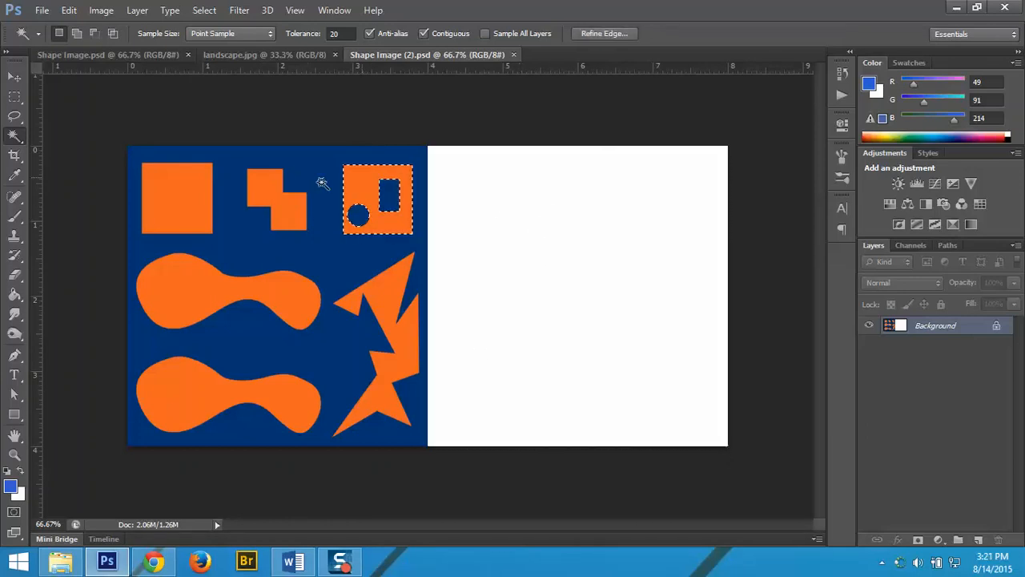
{"action": "left_click", "coordinate": [276, 201]}
{"action": "left_click", "coordinate": [309, 158]}
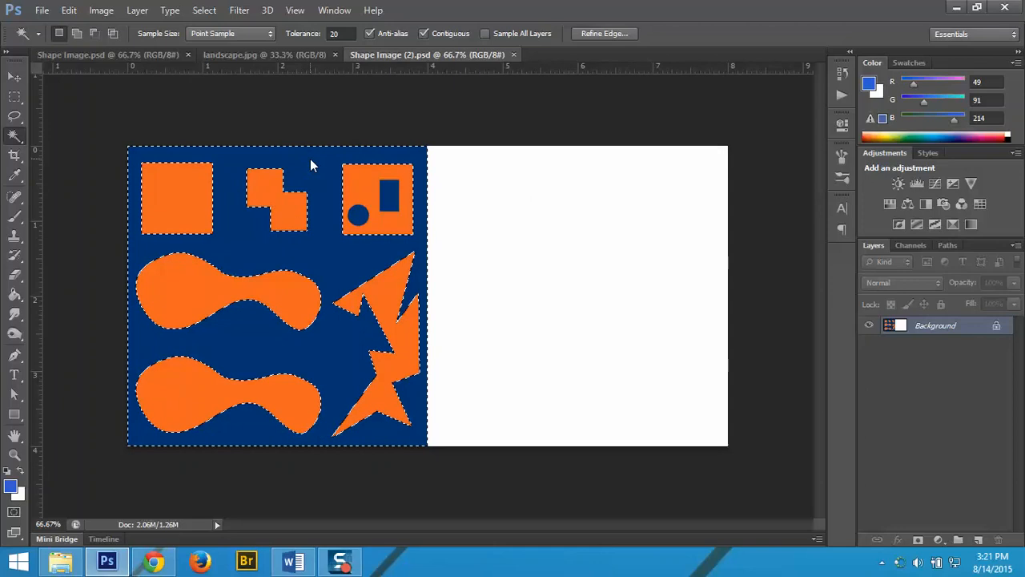
{"action": "left_click", "coordinate": [519, 196]}
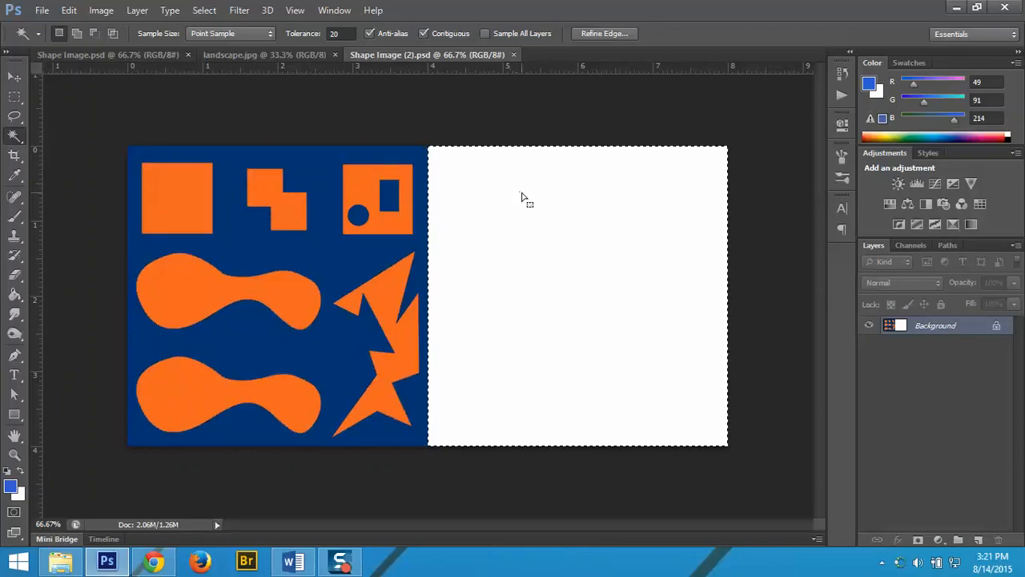
{"action": "left_click", "coordinate": [231, 176]}
{"action": "left_click", "coordinate": [191, 186]}
{"action": "left_click", "coordinate": [256, 179]}
{"action": "left_click", "coordinate": [364, 181]}
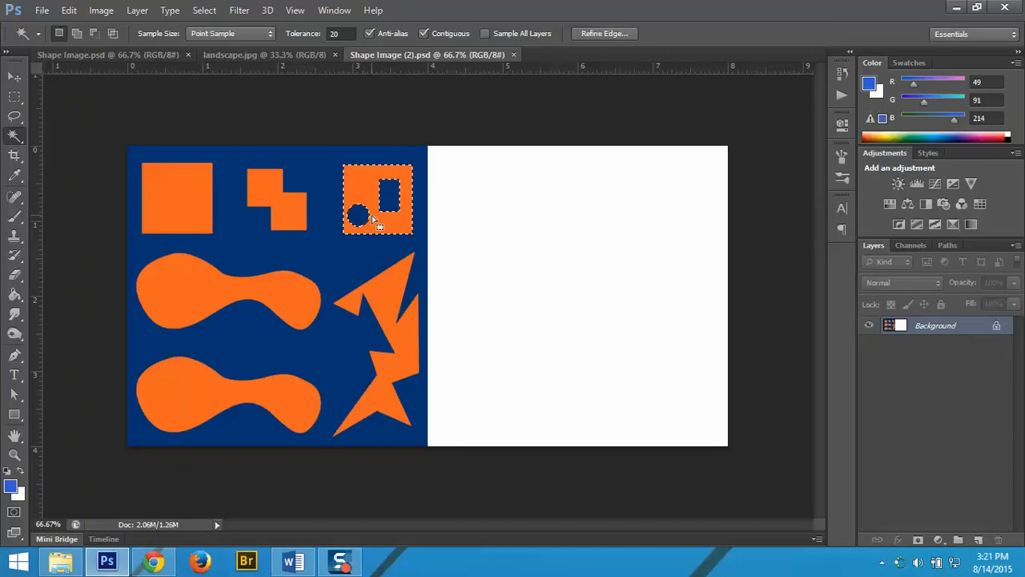
{"action": "left_click", "coordinate": [476, 201]}
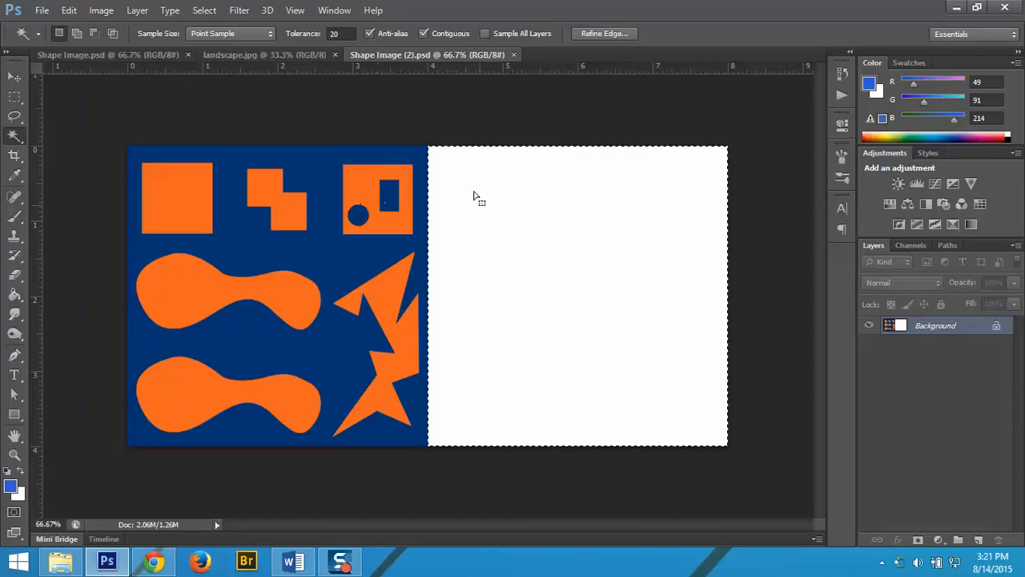
- Try the Magic Wand on the green grass and the yellow field in landscape.jpg, and return to Shape Image (2).psd
{"action": "left_click", "coordinate": [237, 54]}
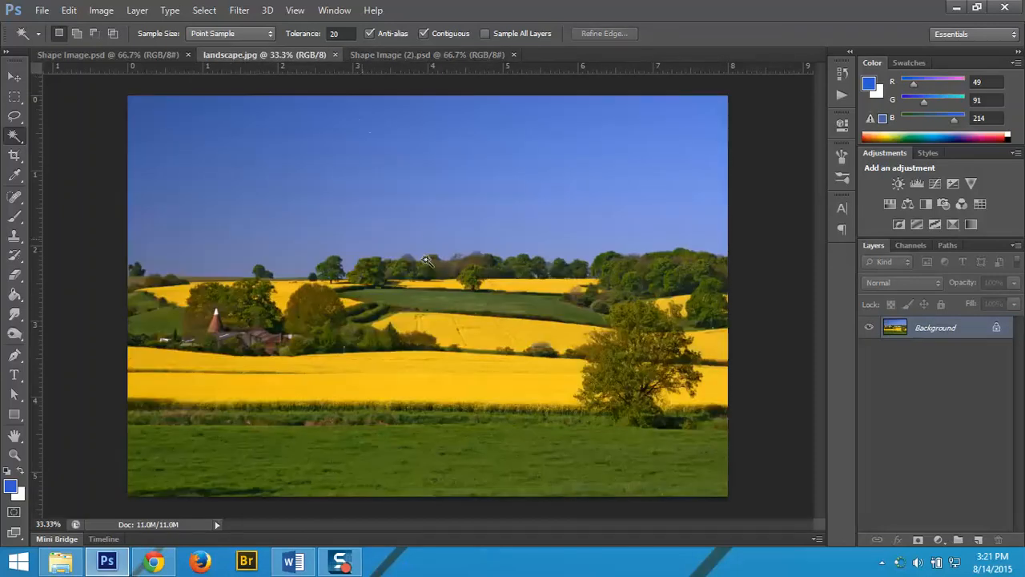
{"action": "left_click", "coordinate": [429, 463]}
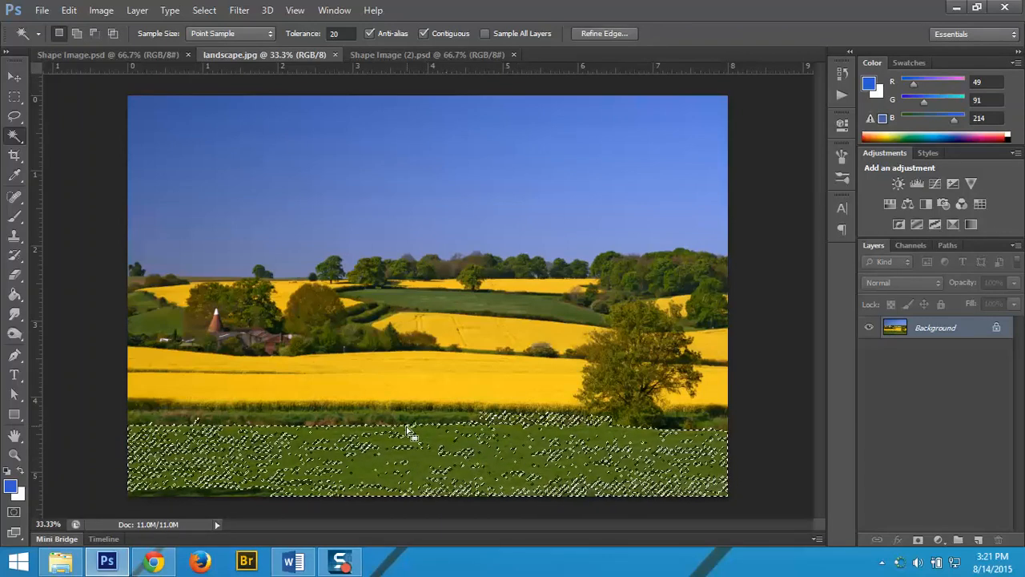
{"action": "left_click", "coordinate": [535, 389]}
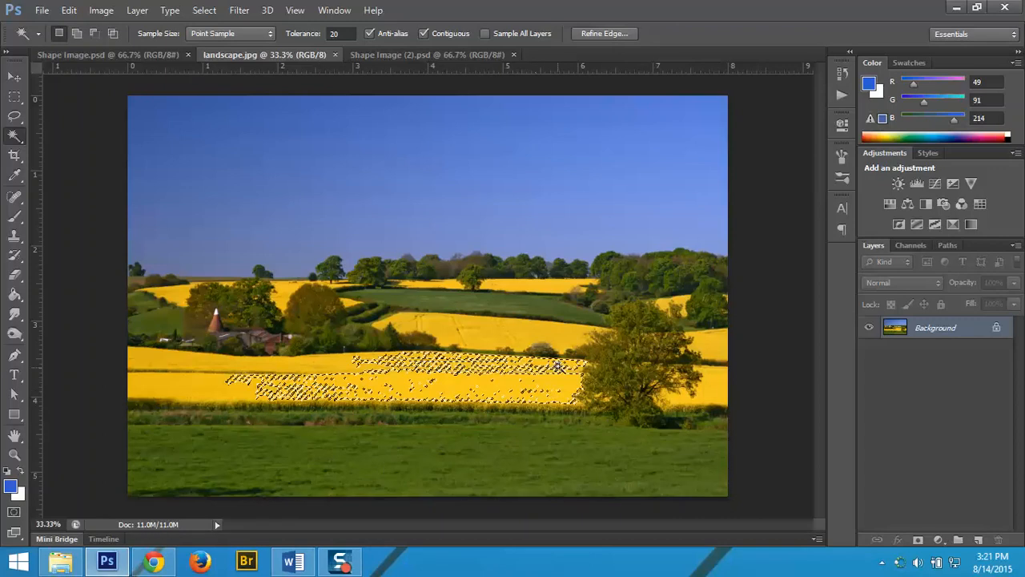
{"action": "left_click", "coordinate": [427, 55]}
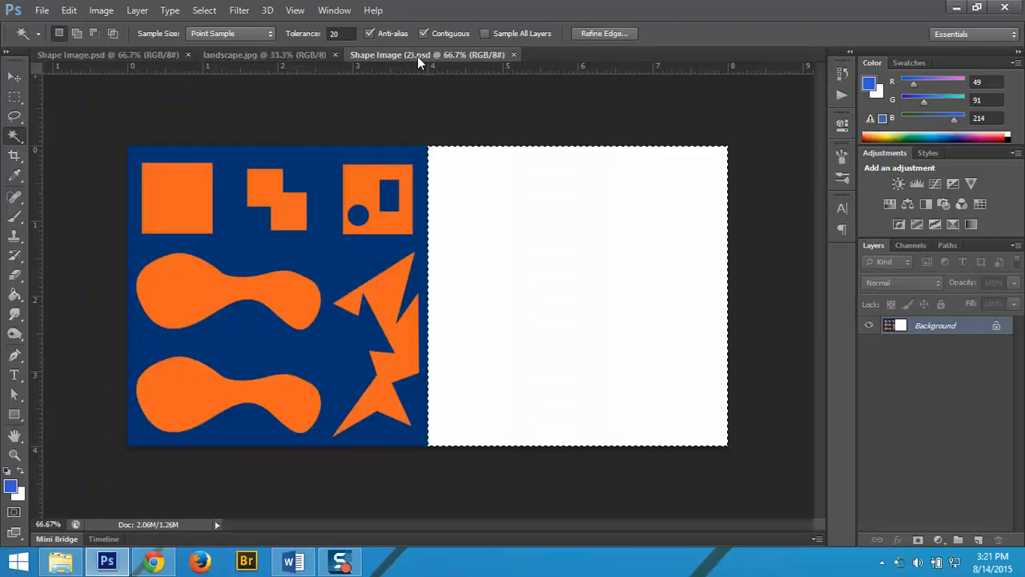
- Try selecting the blue background, the orange square and the stepped orange shape in turn with the Magic Wand
{"action": "left_click", "coordinate": [317, 168]}
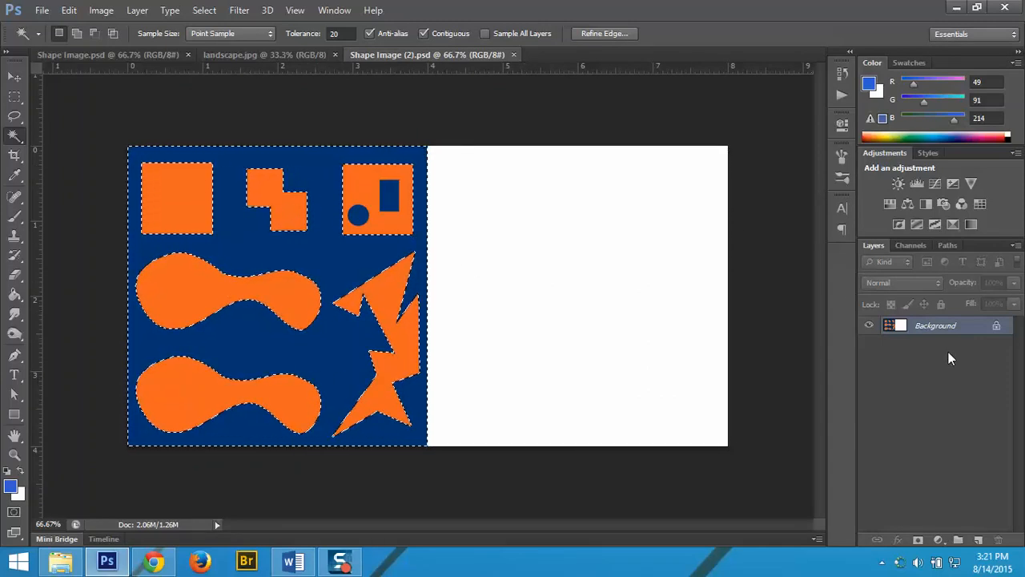
{"action": "left_click", "coordinate": [207, 192]}
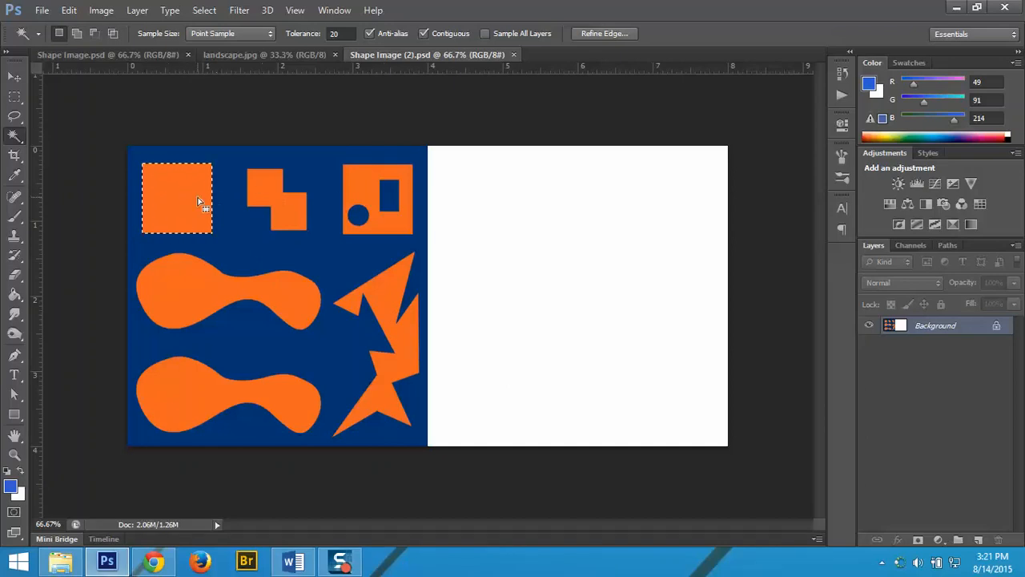
{"action": "left_click", "coordinate": [255, 181]}
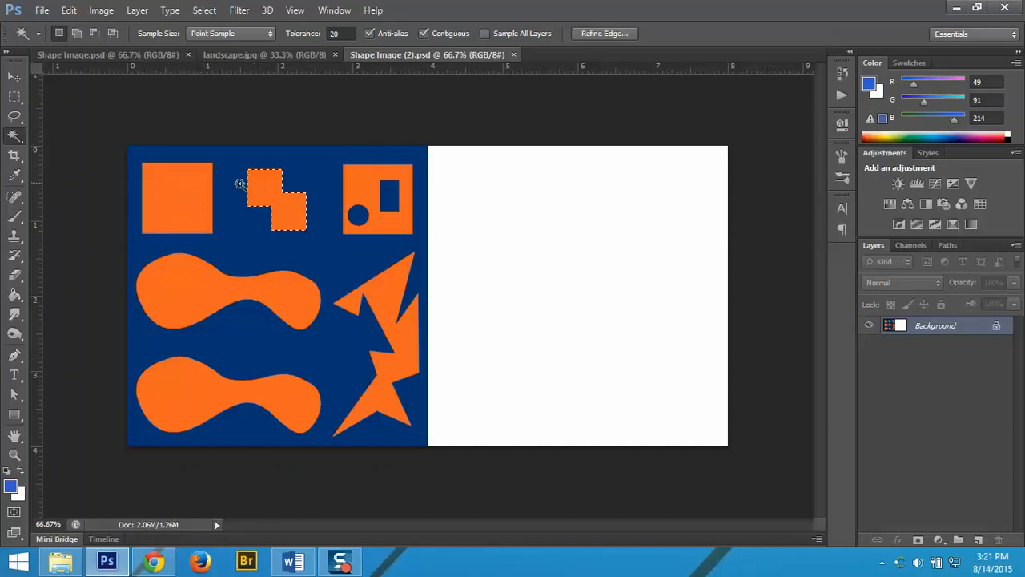
- Select the solid orange square with the Magic Wand, copy it and paste it onto a new layer
{"action": "left_click", "coordinate": [193, 182]}
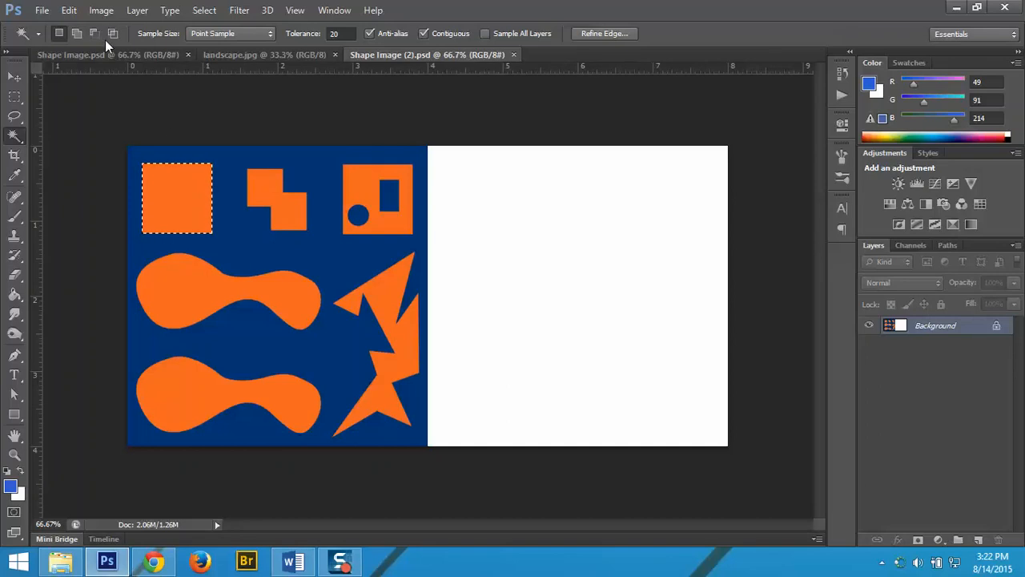
{"action": "left_click", "coordinate": [71, 12]}
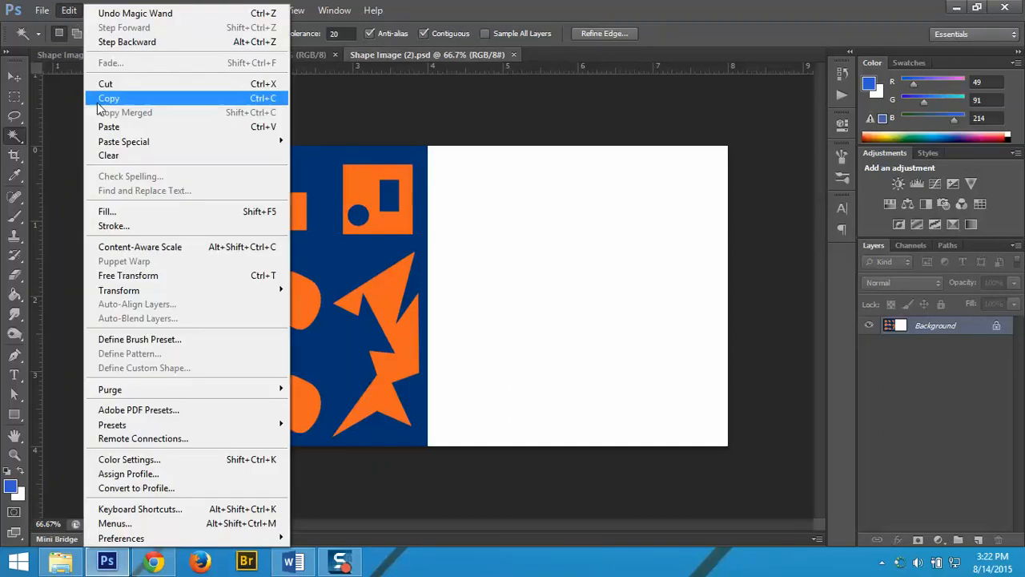
{"action": "left_click", "coordinate": [273, 100]}
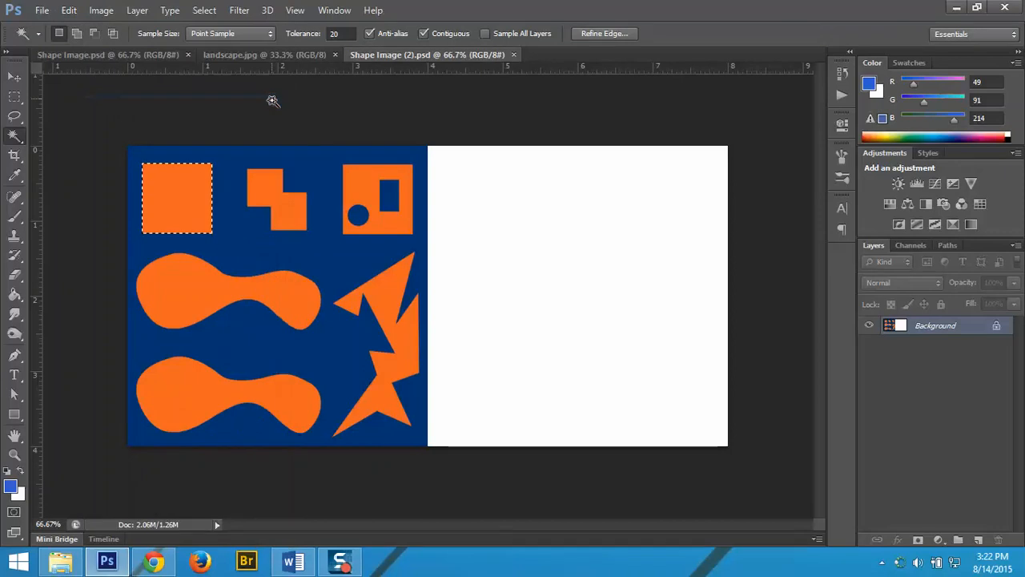
{"action": "left_click", "coordinate": [75, 8]}
{"action": "left_click", "coordinate": [99, 128]}
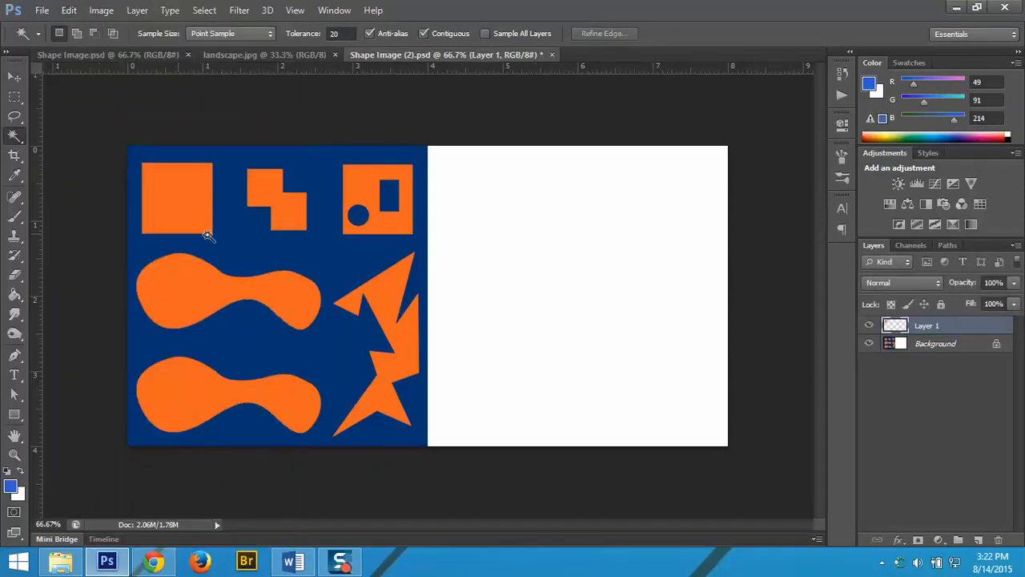
{"action": "left_click", "coordinate": [80, 10]}
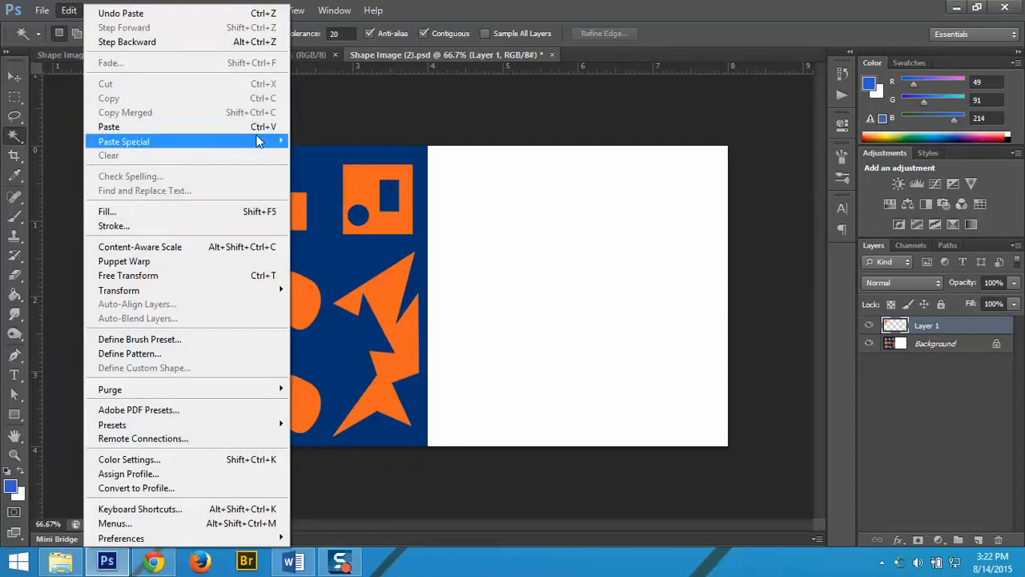
{"action": "left_click", "coordinate": [515, 16]}
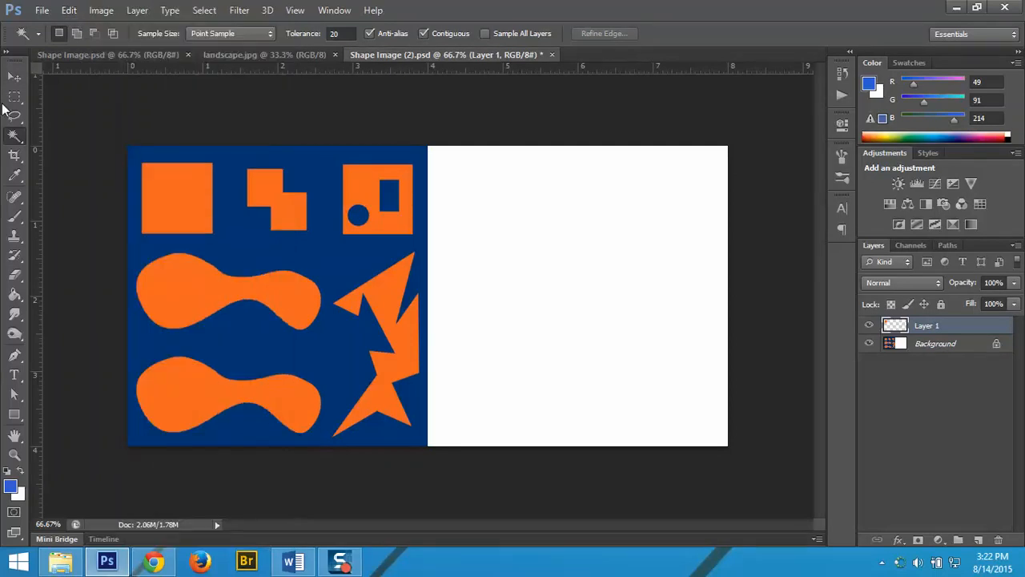
- Move the pasted orange square onto the upper middle of the white half with the Move tool
{"action": "left_click", "coordinate": [14, 76]}
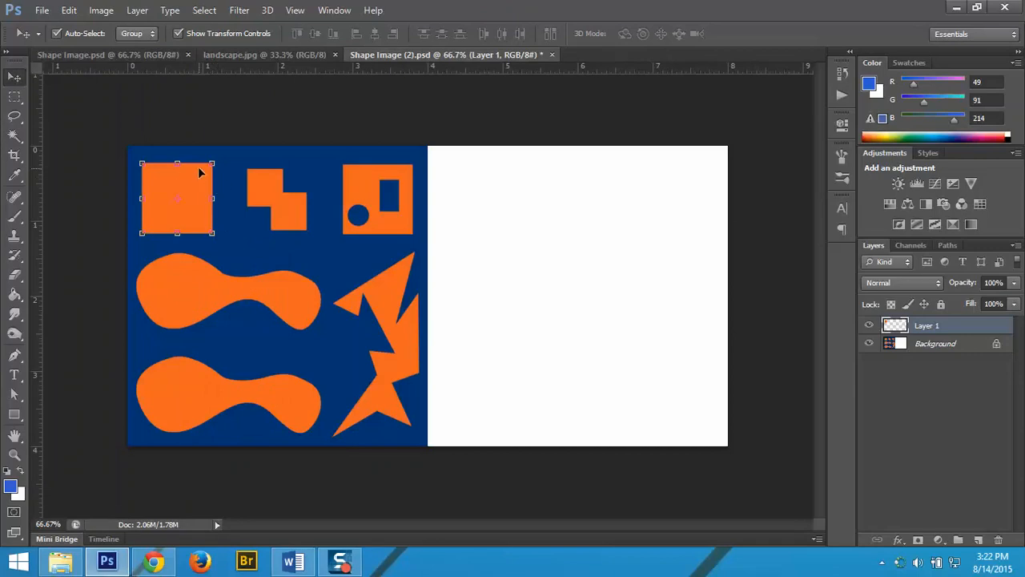
{"action": "left_click_drag", "start_coordinate": [192, 181], "coordinate": [570, 202]}
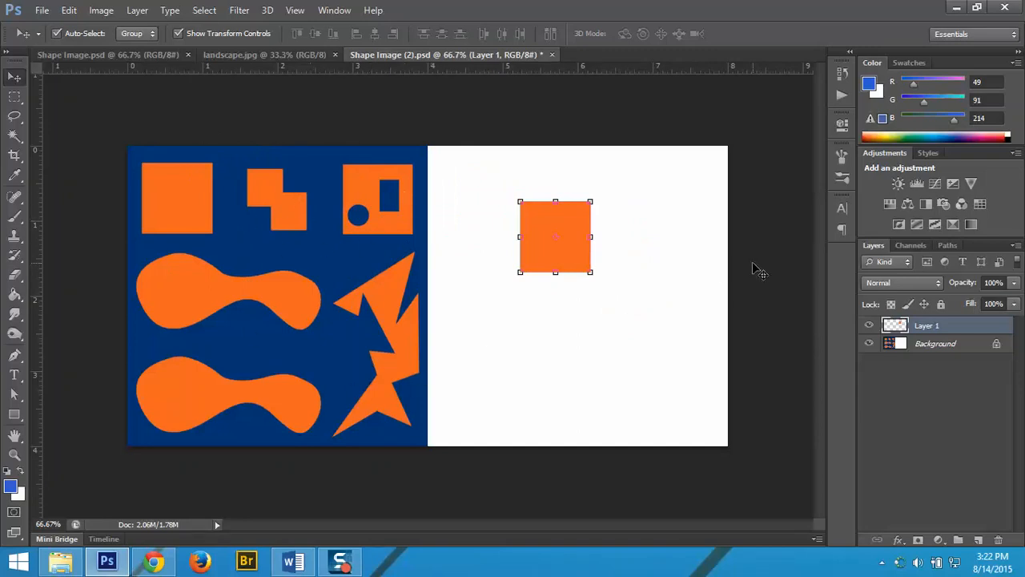
- Hide the Background layer to examine the copied square on Layer 1 by itself, and show the Background again
{"action": "left_click", "coordinate": [946, 344]}
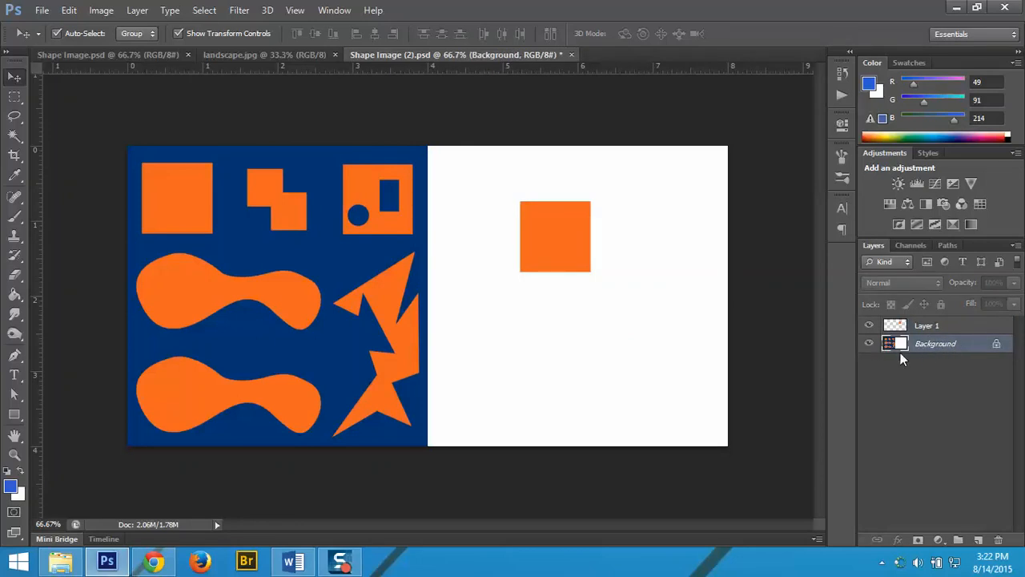
{"action": "left_click", "coordinate": [868, 344]}
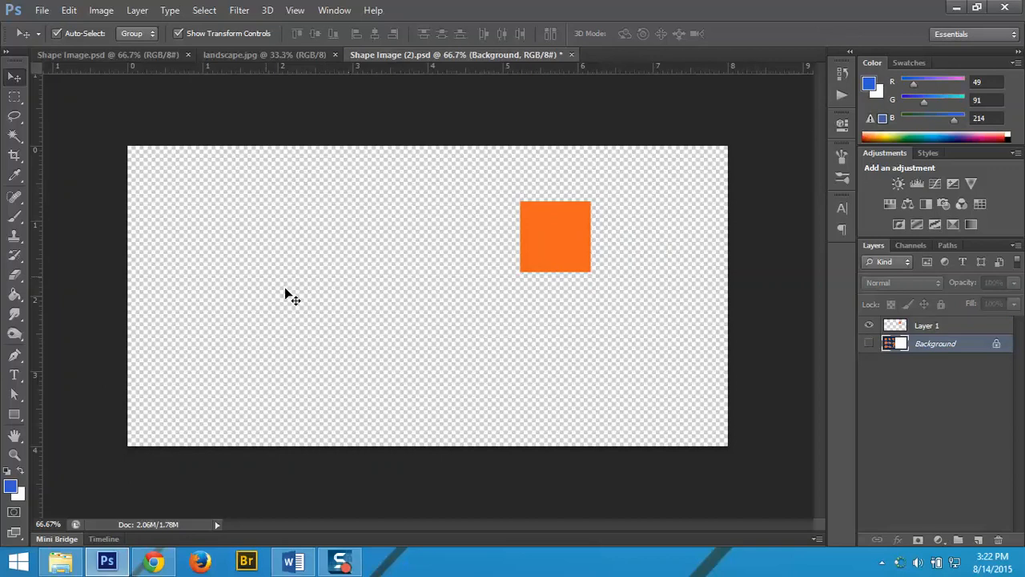
{"action": "left_click", "coordinate": [967, 332]}
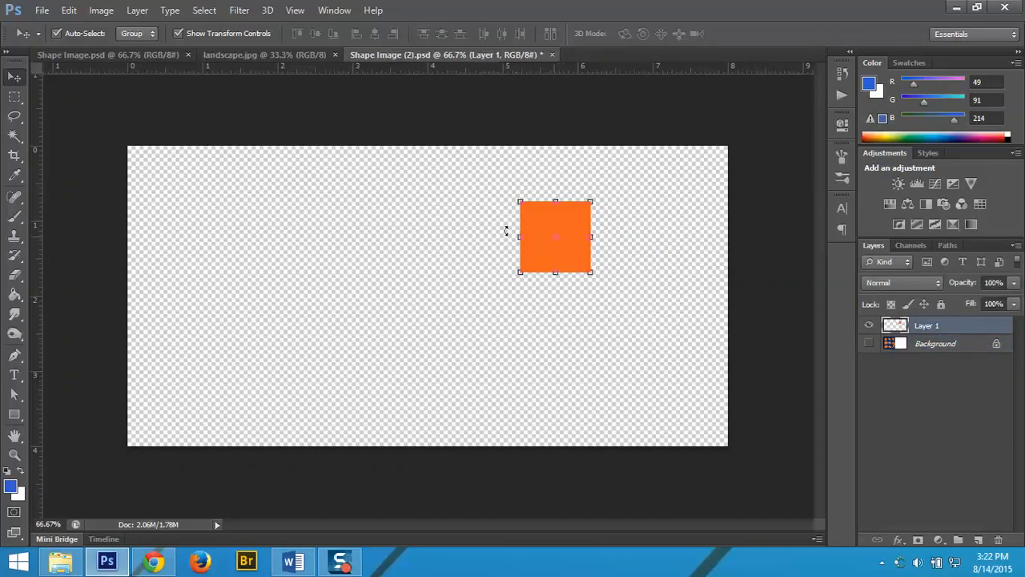
{"action": "left_click", "coordinate": [923, 344]}
{"action": "left_click", "coordinate": [869, 344]}
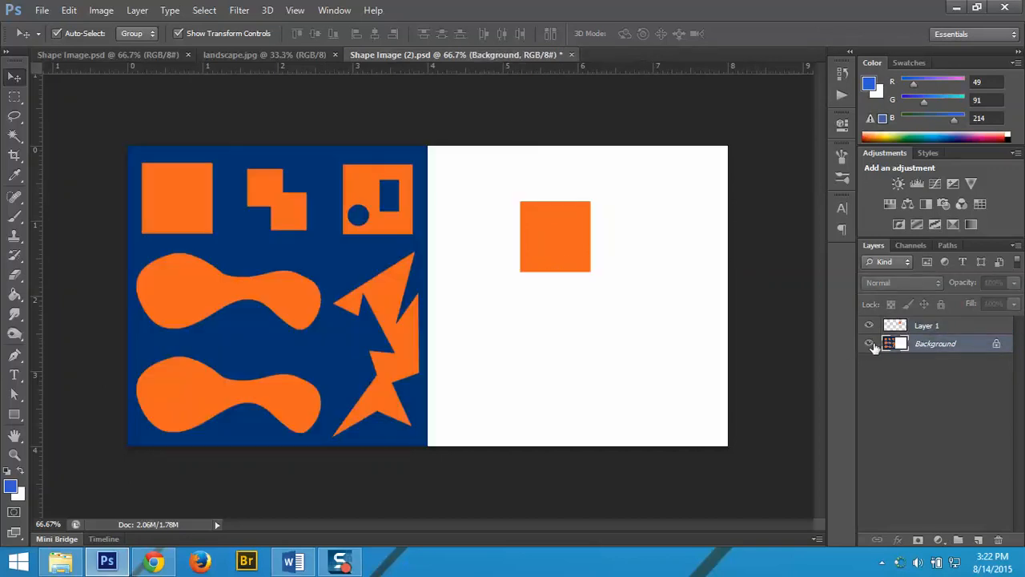
- Select the stepped orange shape and the square with cut-outs on the Background with the Magic Wand, copying each to its own new layer
{"action": "left_click", "coordinate": [14, 136]}
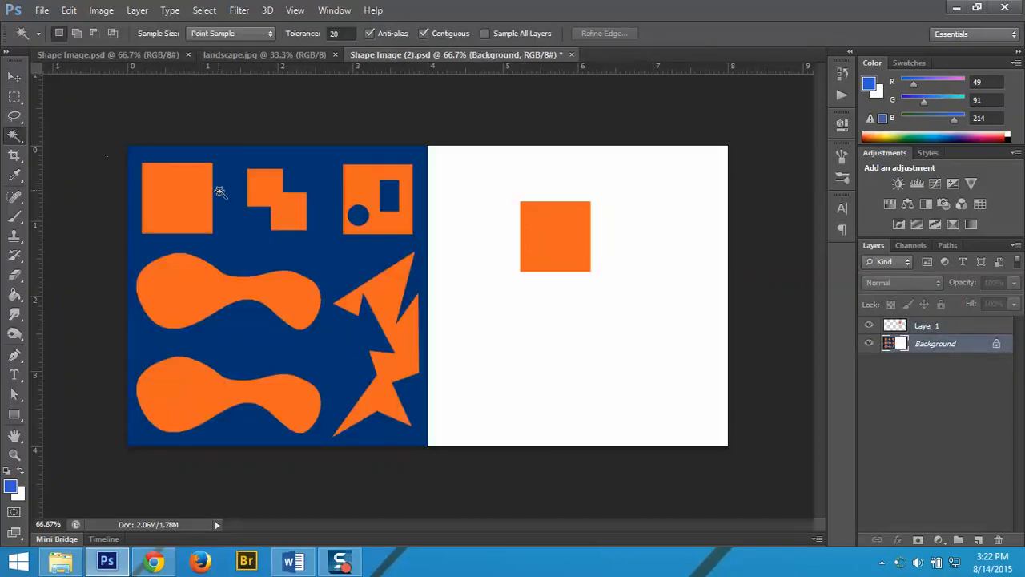
{"action": "left_click", "coordinate": [270, 198]}
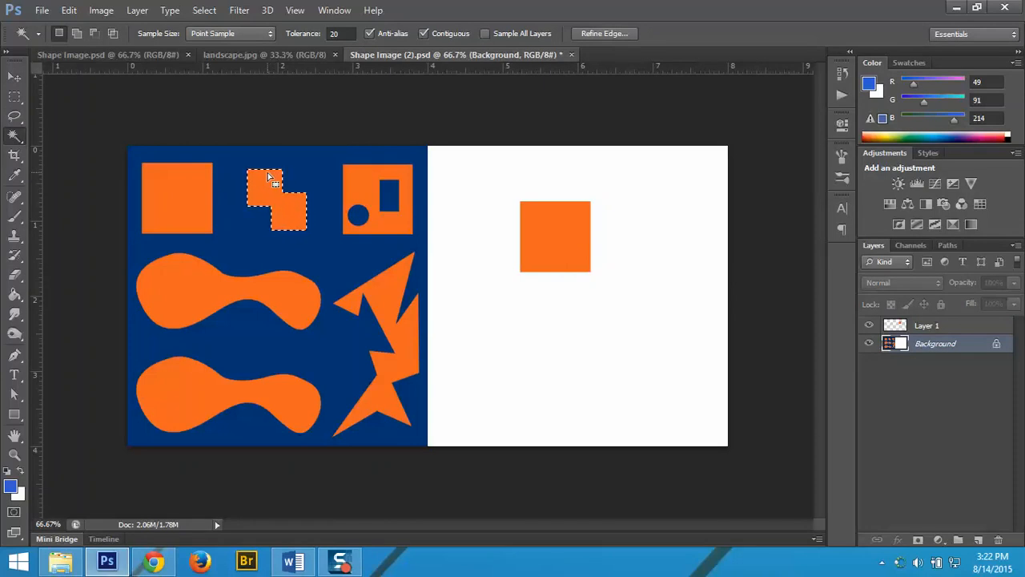
{"action": "key", "text": "ctrl+j"}
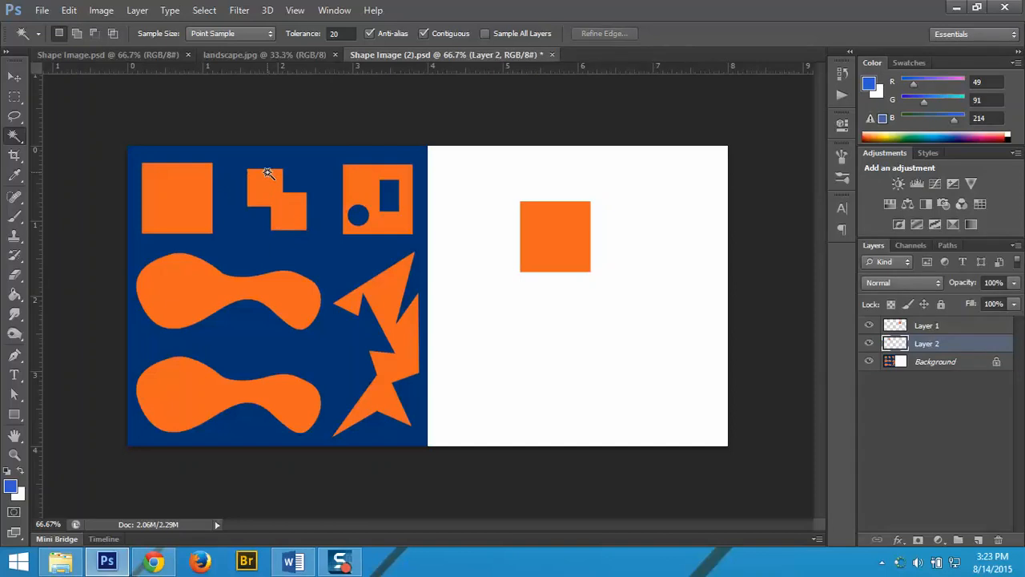
{"action": "left_click", "coordinate": [949, 365]}
{"action": "left_click", "coordinate": [362, 189]}
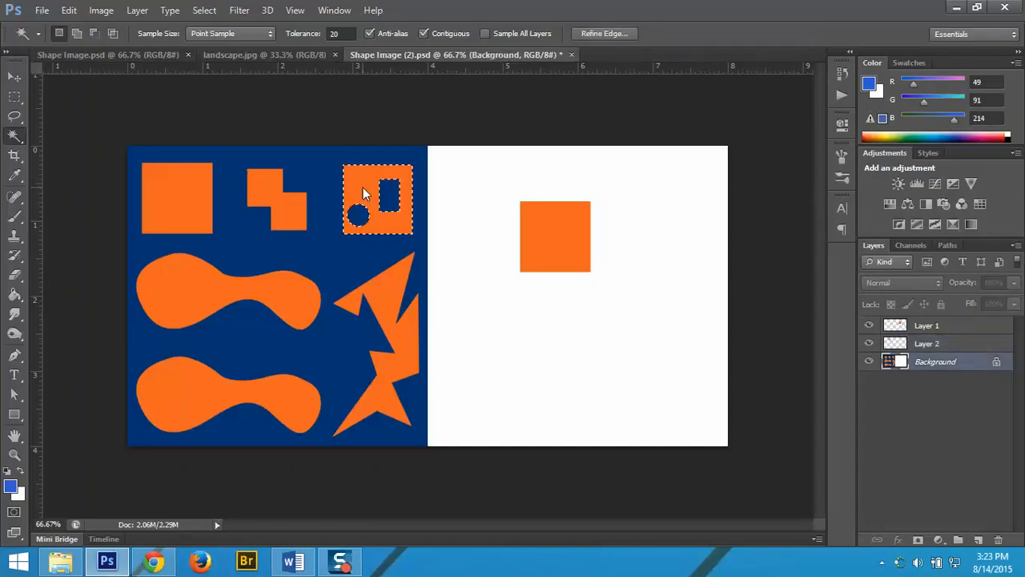
{"action": "key", "text": "ctrl+j"}
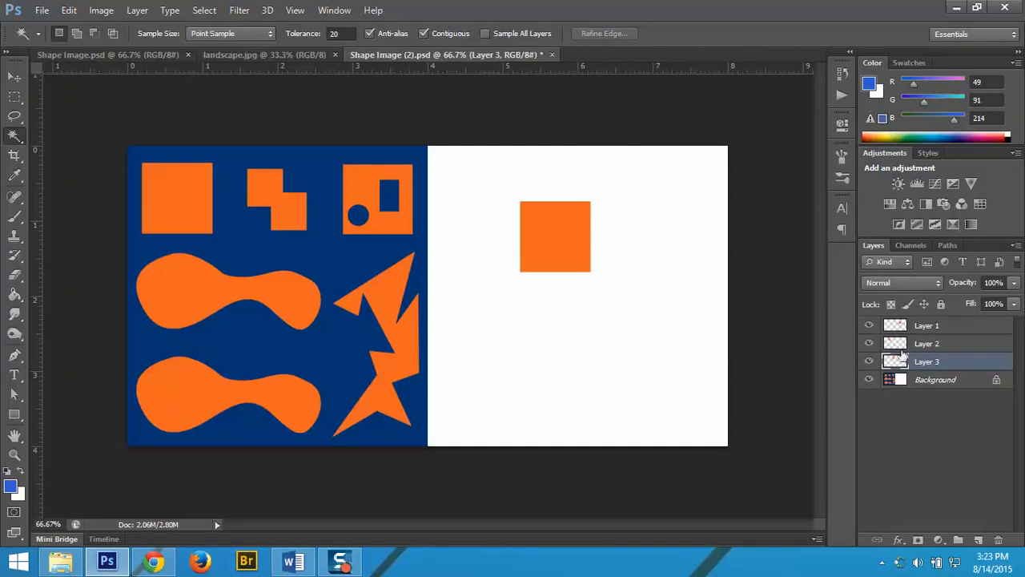
- Copy the upper orange blob and the jagged orange shape from the Background onto separate new layers using Magic Wand selections
{"action": "left_click", "coordinate": [911, 381]}
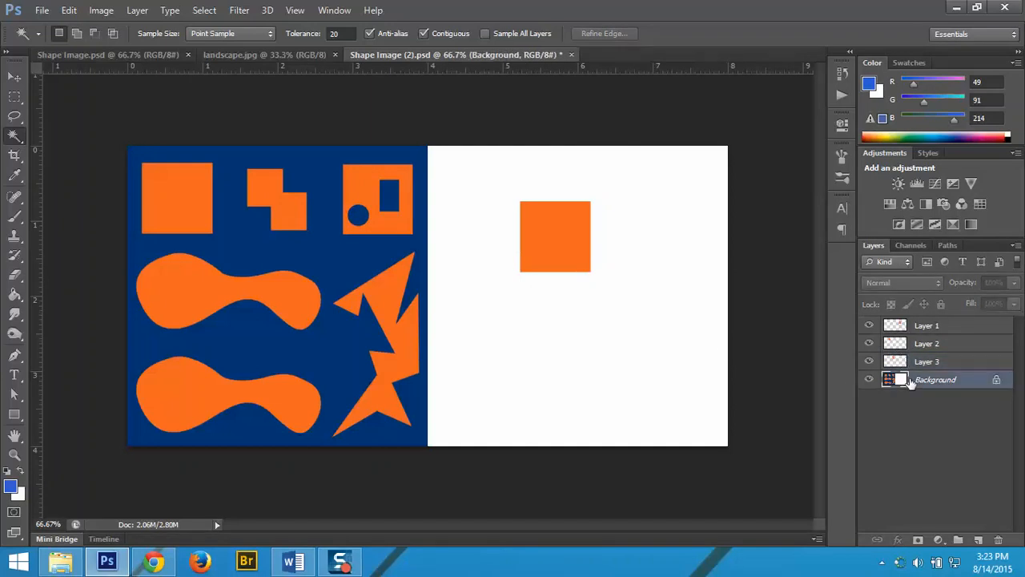
{"action": "left_click", "coordinate": [177, 281]}
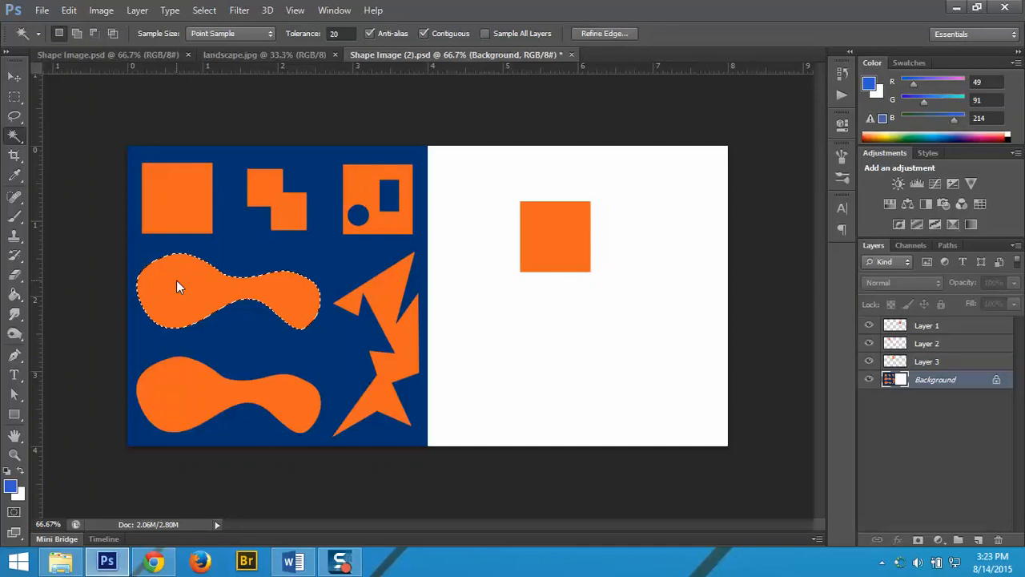
{"action": "key", "text": "ctrl+j"}
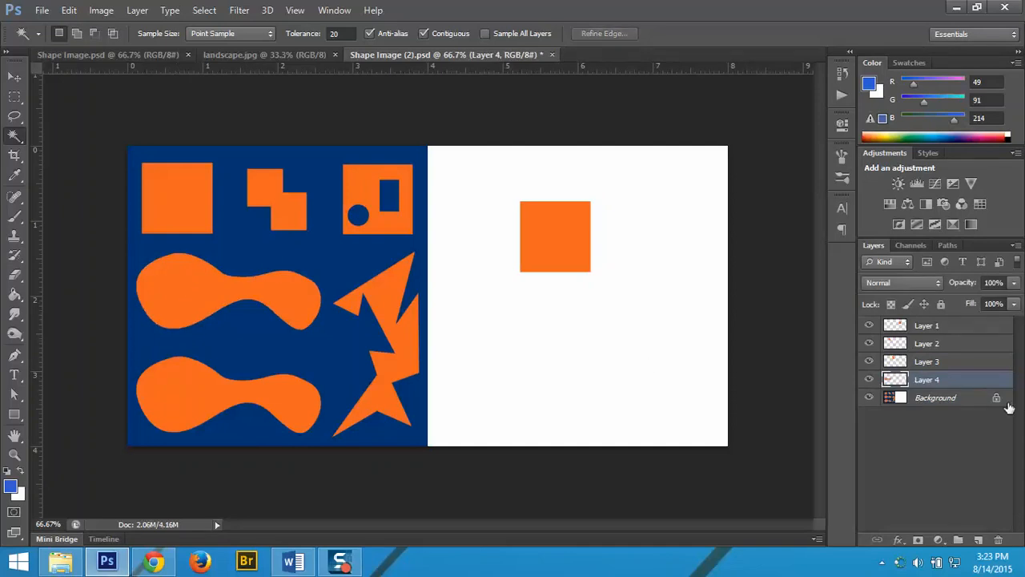
{"action": "left_click", "coordinate": [974, 398]}
{"action": "left_click", "coordinate": [390, 301]}
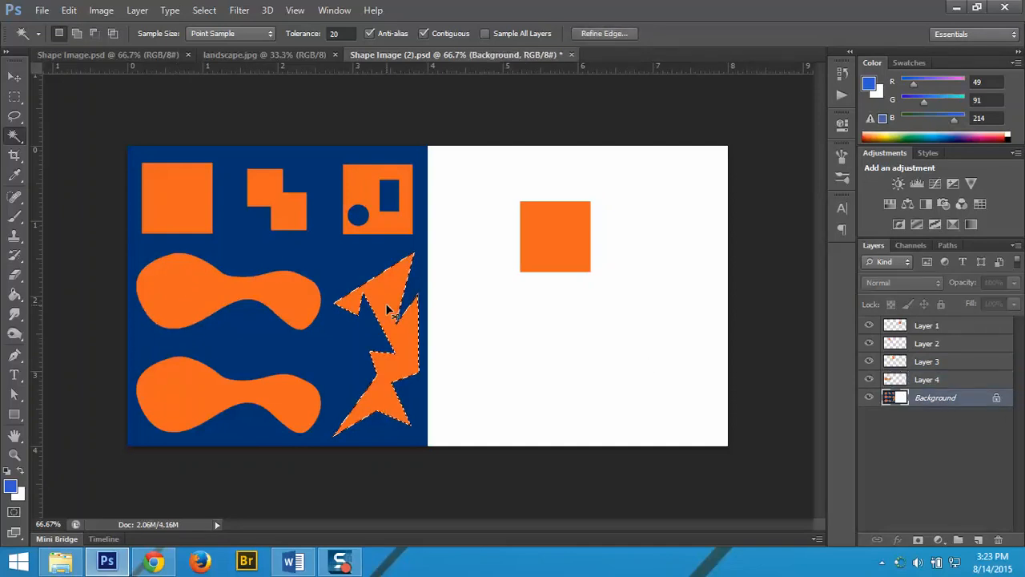
{"action": "key", "text": "ctrl+j"}
- Select the lower orange blob on the Background with the Magic Wand and copy it to a new layer
{"action": "left_click", "coordinate": [936, 416]}
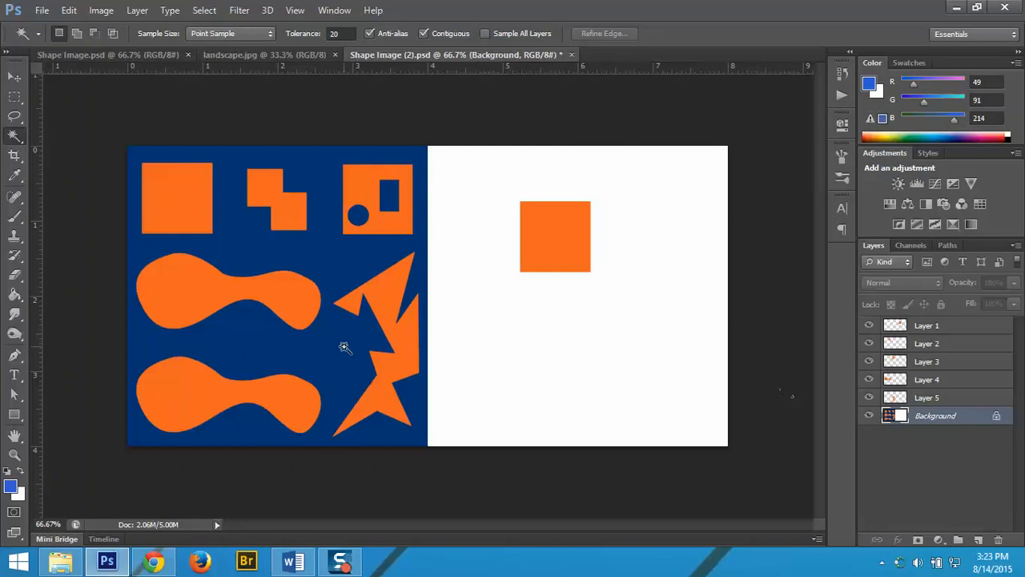
{"action": "left_click", "coordinate": [288, 389]}
{"action": "key", "text": "ctrl+j"}
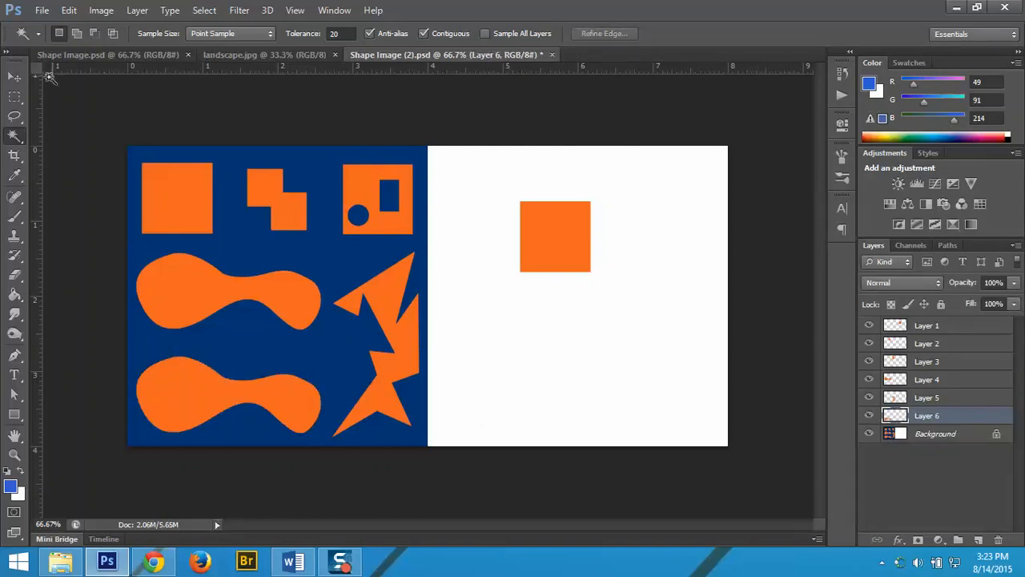
- Move the copied stepped shape, cut-out square, jagged shape and both blobs onto the white half with the Move tool
{"action": "left_click", "coordinate": [14, 80]}
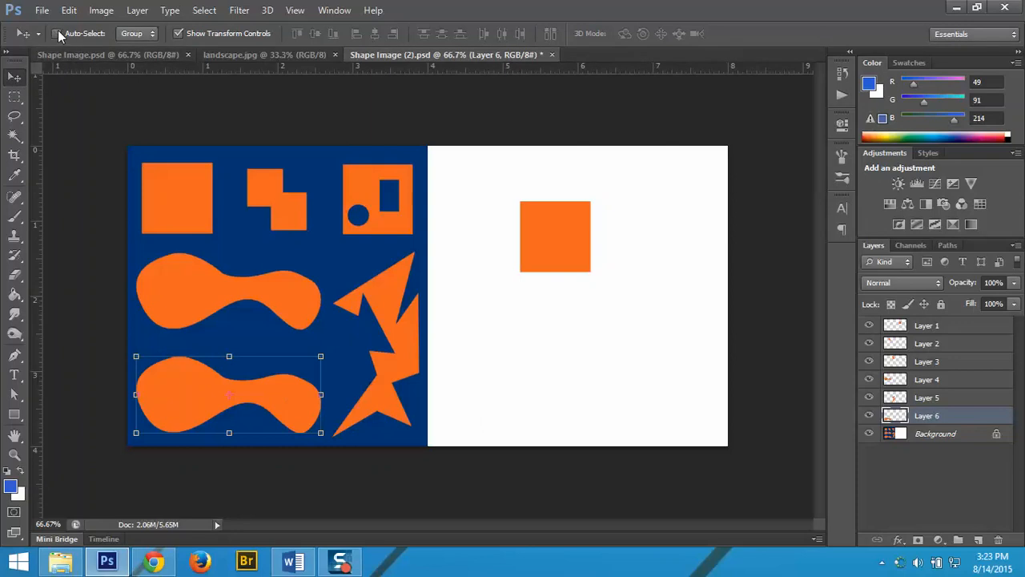
{"action": "left_click", "coordinate": [264, 193]}
{"action": "left_click_drag", "start_coordinate": [262, 190], "coordinate": [541, 346]}
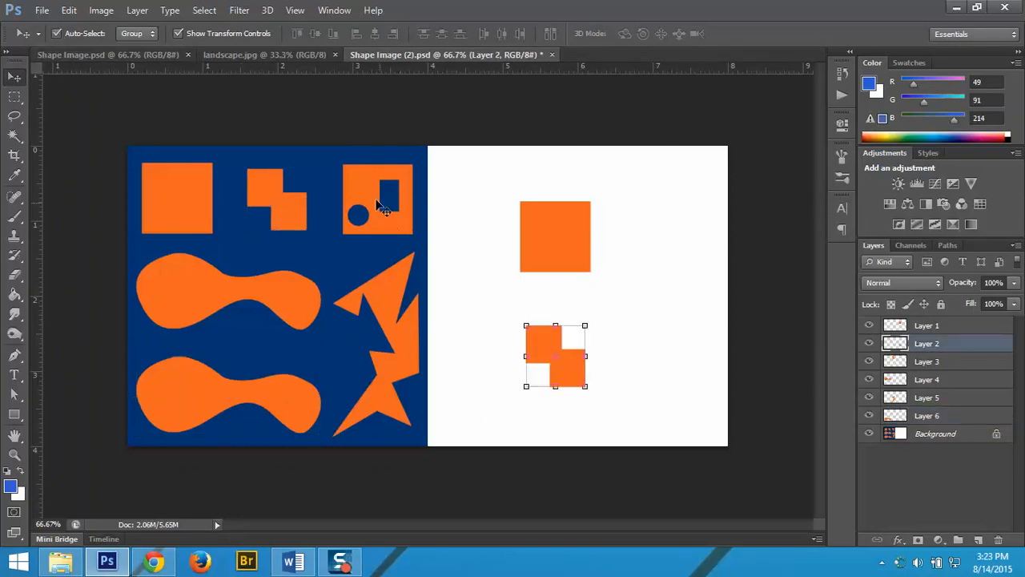
{"action": "left_click_drag", "start_coordinate": [371, 192], "coordinate": [543, 216]}
{"action": "left_click_drag", "start_coordinate": [384, 287], "coordinate": [595, 258]}
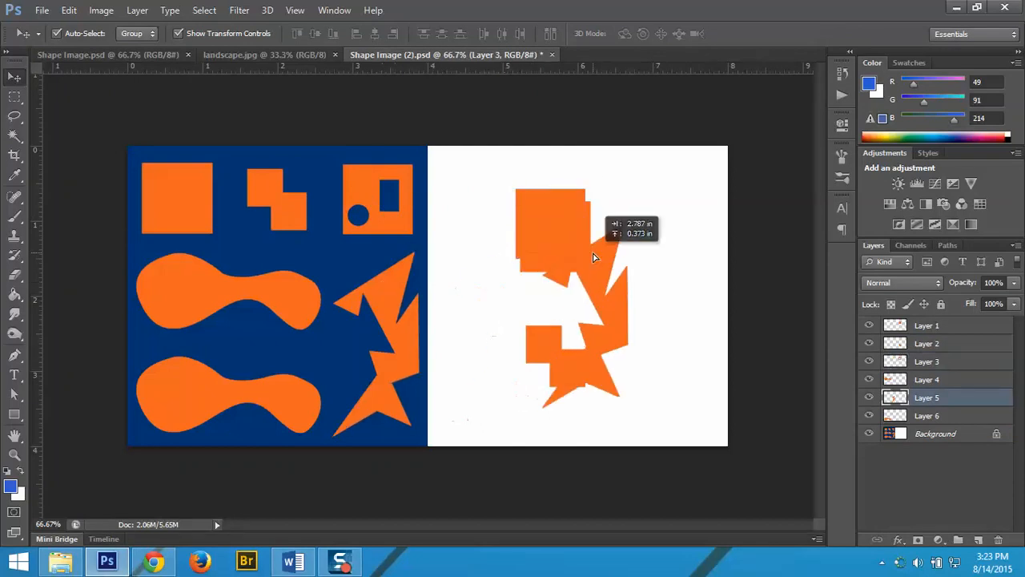
{"action": "left_click_drag", "start_coordinate": [265, 280], "coordinate": [557, 294]}
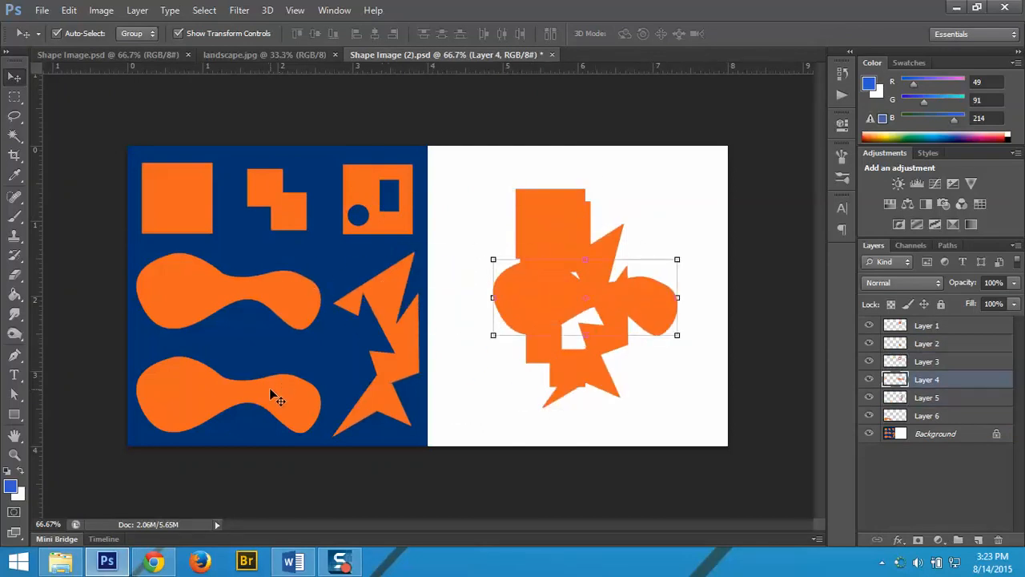
{"action": "mouse_move", "coordinate": [270, 388]}
{"action": "left_mouse_down"}
{"action": "mouse_move", "coordinate": [593, 344]}
{"action": "mouse_move", "coordinate": [648, 374]}
{"action": "left_mouse_up"}
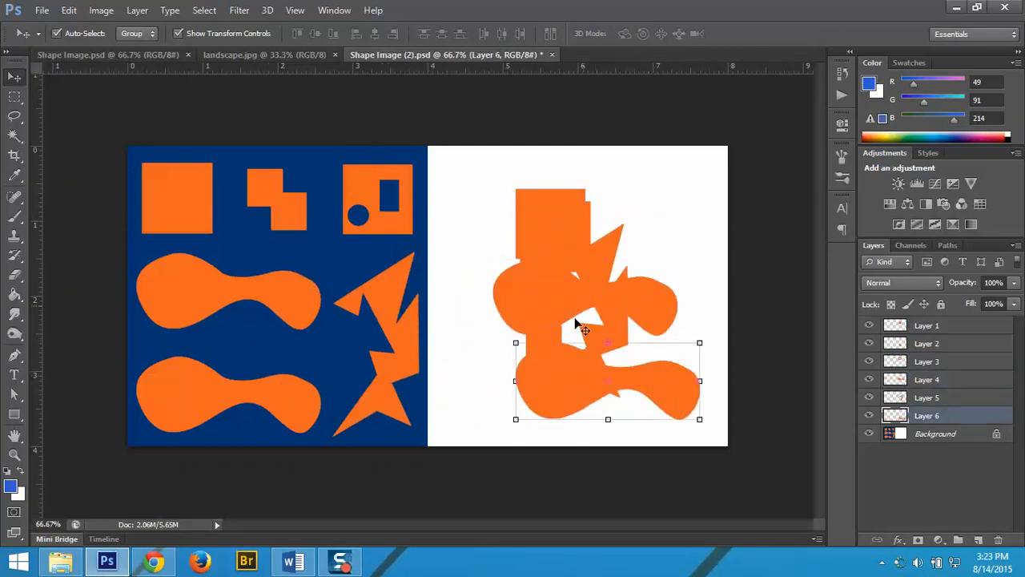
- With Auto-Select off, move Layer 4's blob to the upper right and Layer 3's cut-out square to the lower left of the white half
{"action": "left_click", "coordinate": [56, 34]}
{"action": "left_click", "coordinate": [929, 380]}
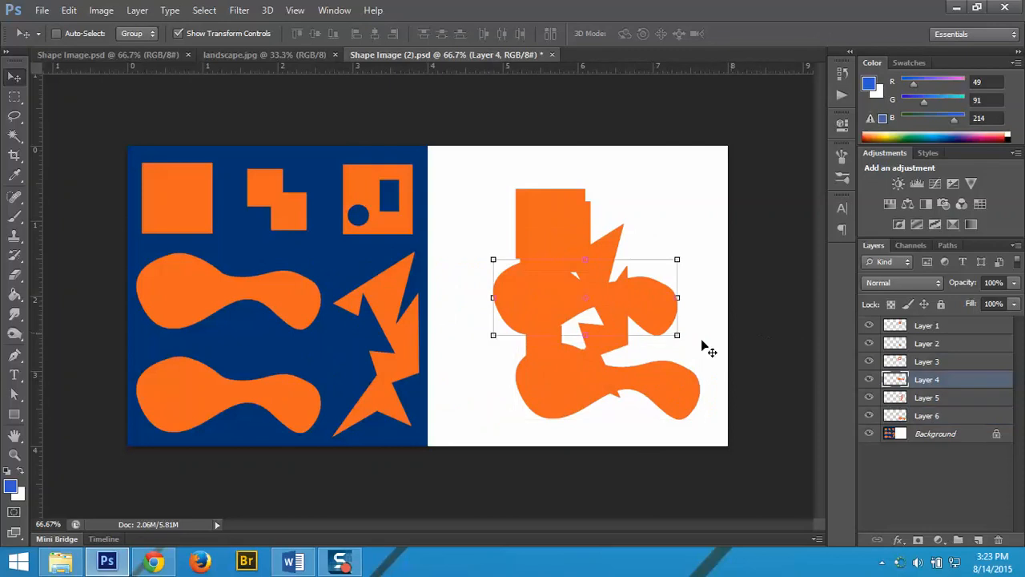
{"action": "mouse_move", "coordinate": [623, 298]}
{"action": "left_mouse_down"}
{"action": "mouse_move", "coordinate": [657, 204]}
{"action": "mouse_move", "coordinate": [555, 347]}
{"action": "left_mouse_up"}
{"action": "left_click", "coordinate": [926, 361]}
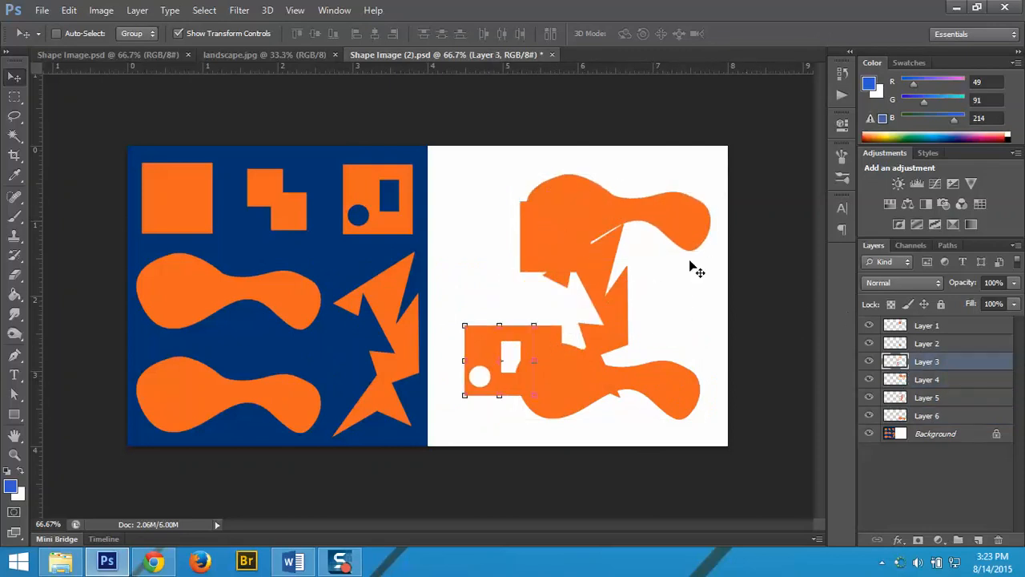
- Turn Auto-Select back on and move the cut-out square to the middle left and the upper blob to the lower left of the white half
{"action": "left_click", "coordinate": [94, 35]}
{"action": "left_click_drag", "start_coordinate": [496, 340], "coordinate": [485, 280]}
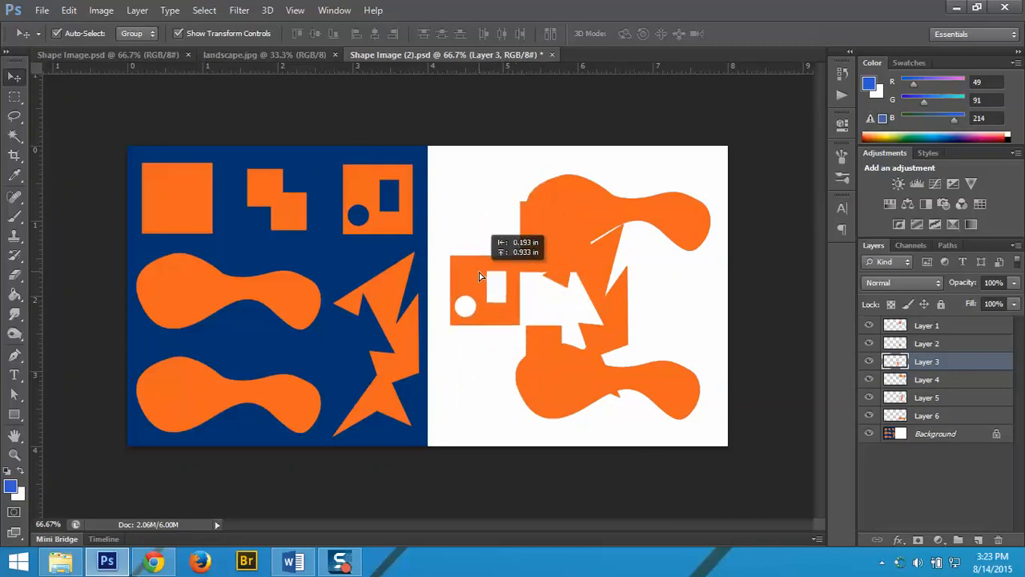
{"action": "left_click", "coordinate": [610, 206]}
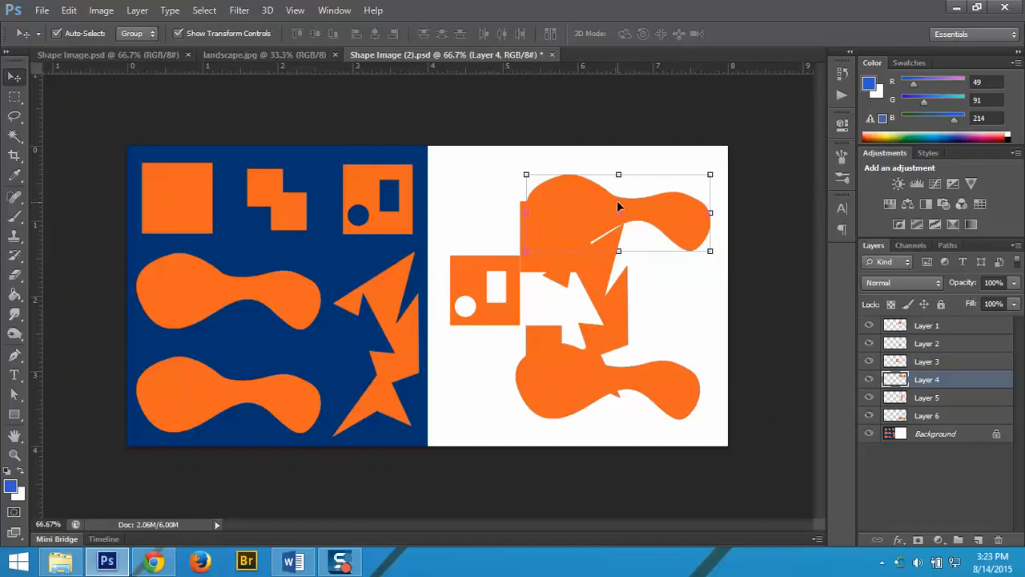
{"action": "left_click_drag", "start_coordinate": [582, 195], "coordinate": [512, 370]}
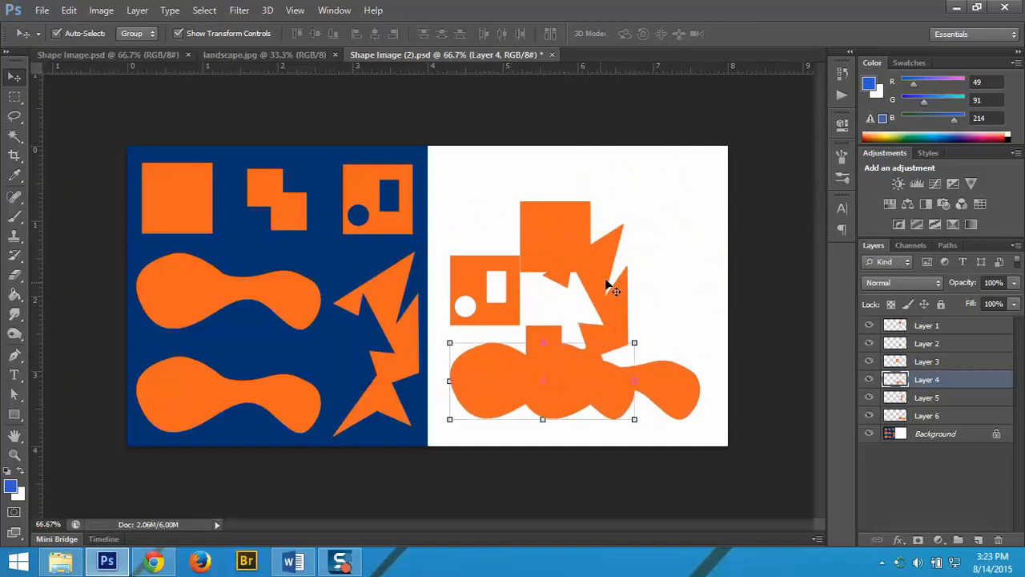
- Move the jagged shape to the upper right of the white half and the solid square toward its upper left
{"action": "left_click", "coordinate": [609, 284]}
{"action": "left_click_drag", "start_coordinate": [610, 271], "coordinate": [676, 192]}
{"action": "left_click_drag", "start_coordinate": [570, 231], "coordinate": [530, 196]}
{"action": "left_click_drag", "start_coordinate": [665, 197], "coordinate": [656, 218]}
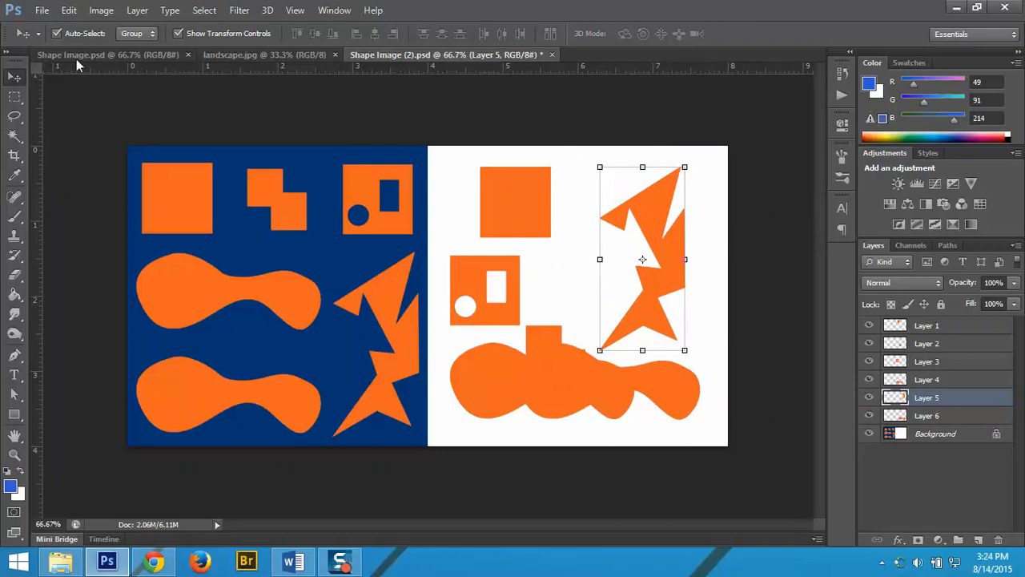
- Turn off Show Transform Controls and shift the jagged shape slightly left, first with the Move tool and again with Free Transform
{"action": "left_click", "coordinate": [179, 34]}
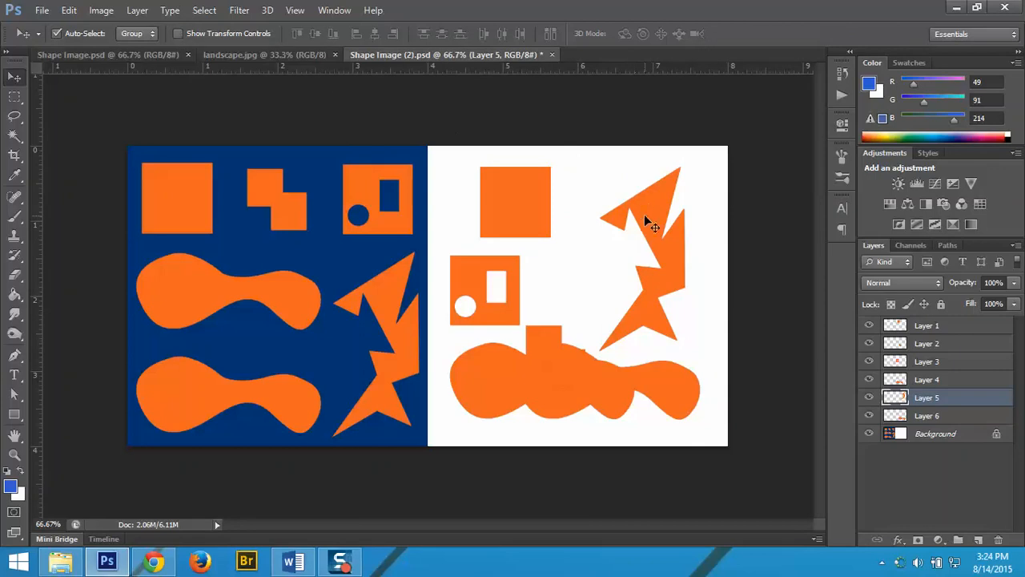
{"action": "mouse_move", "coordinate": [657, 209]}
{"action": "left_mouse_down"}
{"action": "mouse_move", "coordinate": [623, 222]}
{"action": "mouse_move", "coordinate": [678, 184]}
{"action": "mouse_move", "coordinate": [600, 201]}
{"action": "mouse_move", "coordinate": [635, 186]}
{"action": "mouse_move", "coordinate": [646, 205]}
{"action": "mouse_move", "coordinate": [652, 192]}
{"action": "mouse_move", "coordinate": [631, 210]}
{"action": "mouse_move", "coordinate": [644, 208]}
{"action": "mouse_move", "coordinate": [655, 228]}
{"action": "left_mouse_up"}
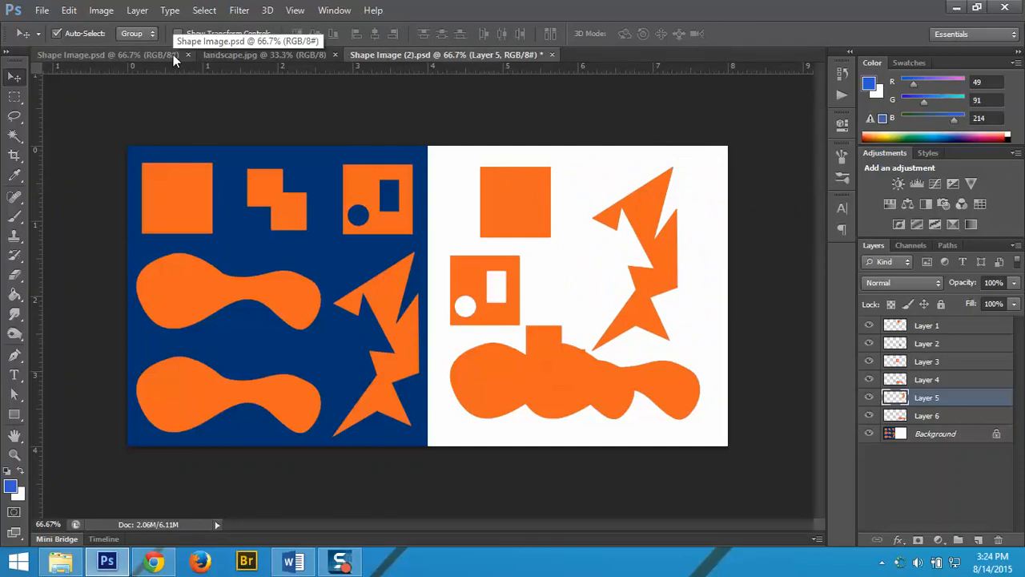
{"action": "left_click", "coordinate": [66, 11]}
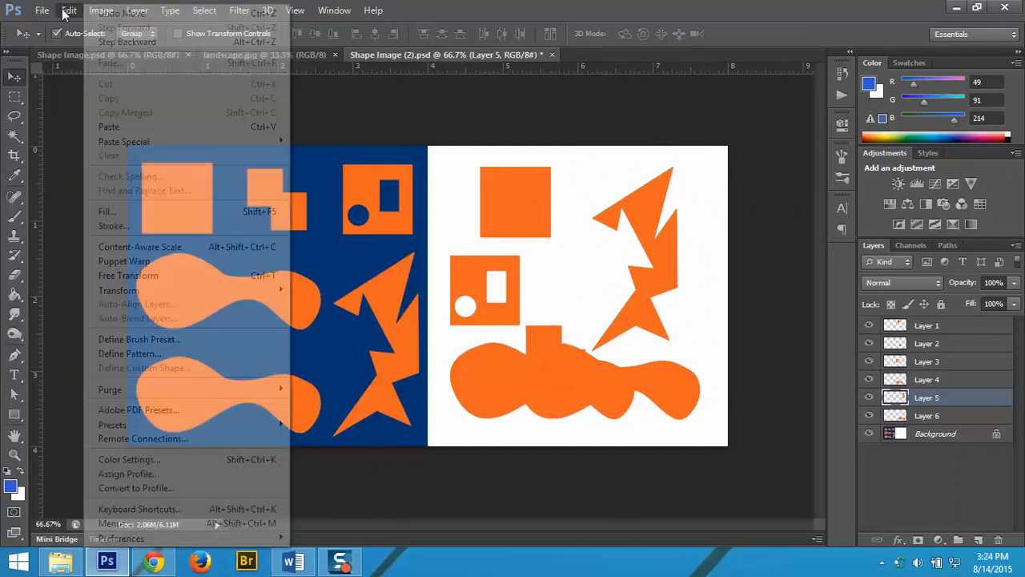
{"action": "left_click", "coordinate": [191, 276]}
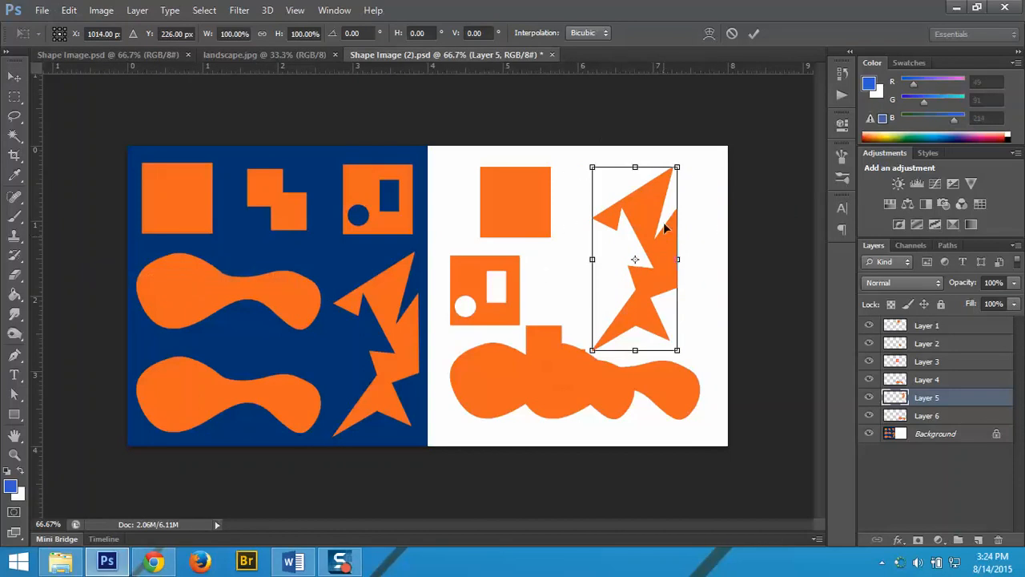
{"action": "mouse_move", "coordinate": [661, 213]}
{"action": "left_mouse_down"}
{"action": "mouse_move", "coordinate": [633, 213]}
{"action": "mouse_move", "coordinate": [651, 213]}
{"action": "left_mouse_up"}
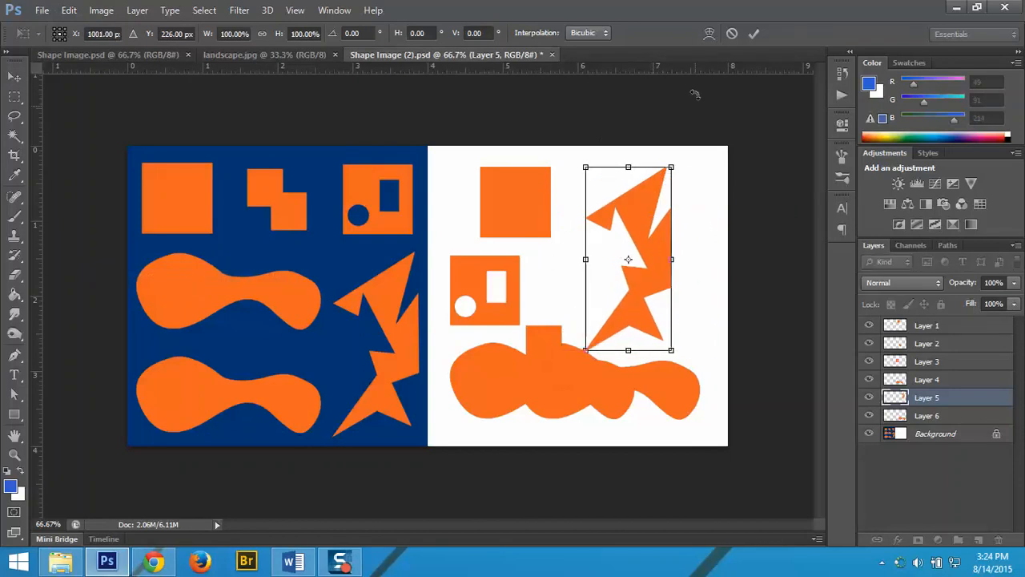
{"action": "left_click", "coordinate": [753, 33]}
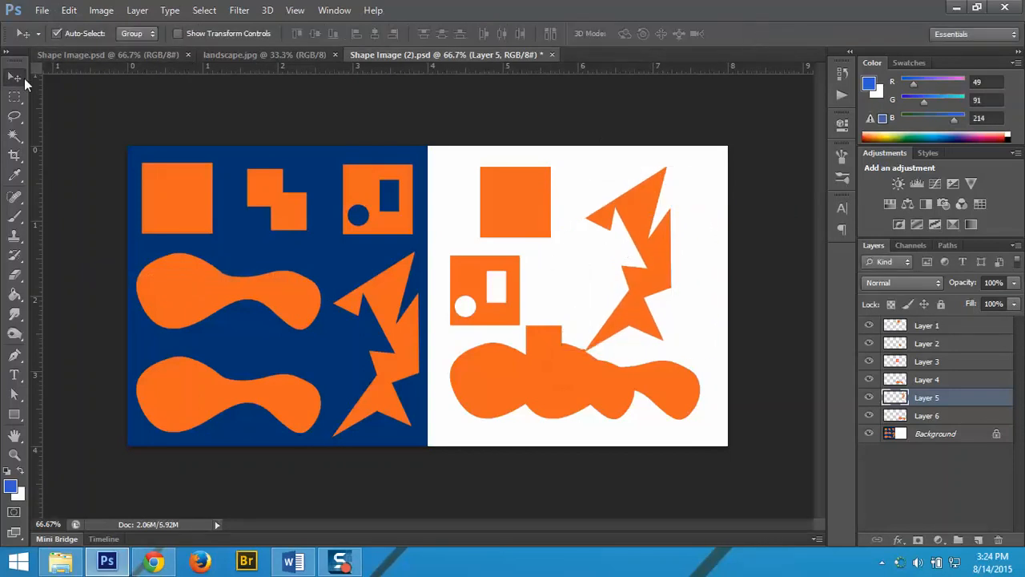
- Turn on Show Transform Controls and shift the jagged shape slightly up and left on the white half
{"action": "left_click", "coordinate": [177, 33]}
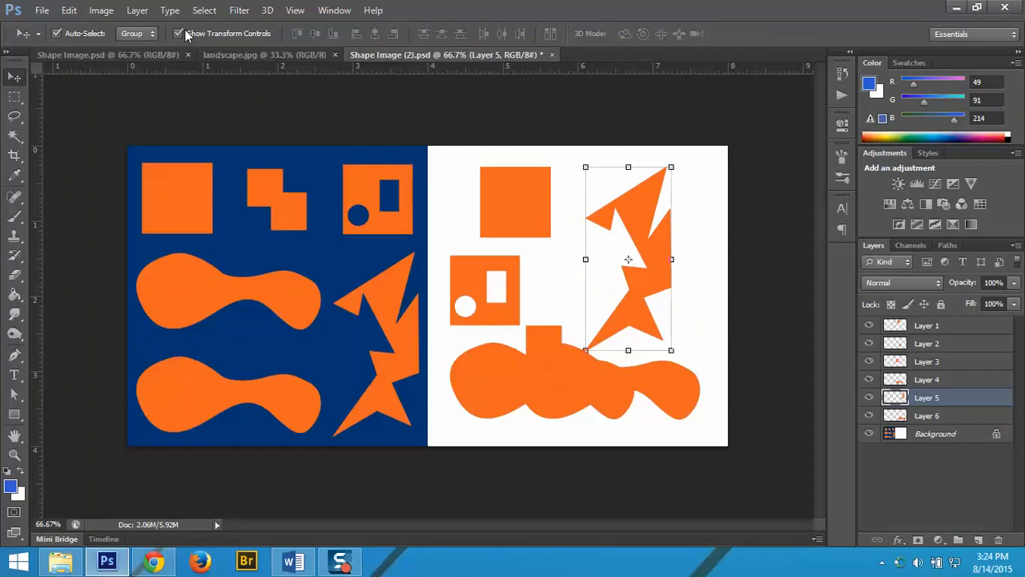
{"action": "mouse_move", "coordinate": [633, 217]}
{"action": "left_mouse_down"}
{"action": "mouse_move", "coordinate": [614, 211]}
{"action": "mouse_move", "coordinate": [636, 219]}
{"action": "mouse_move", "coordinate": [608, 186]}
{"action": "mouse_move", "coordinate": [625, 205]}
{"action": "left_mouse_up"}
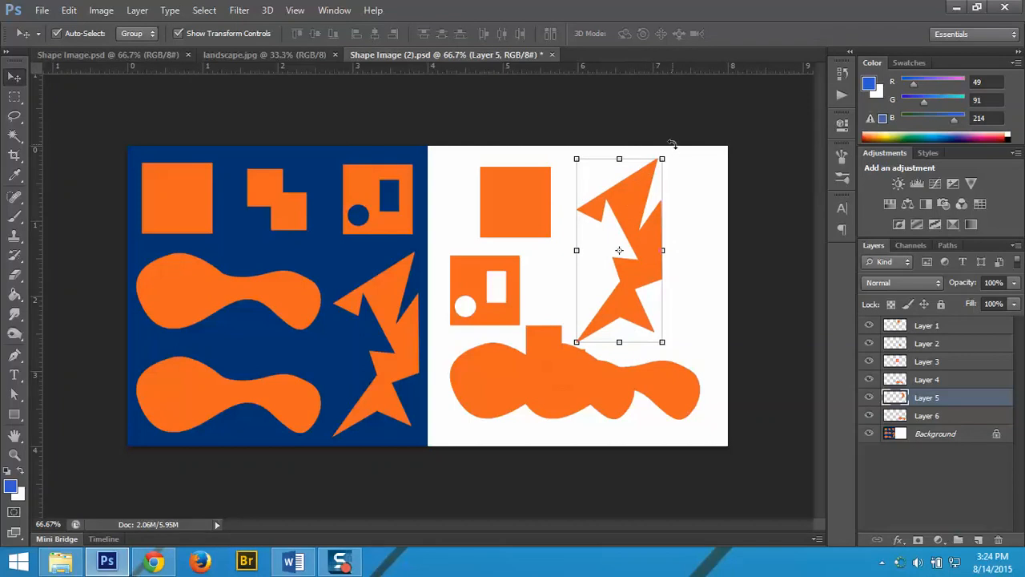
{"action": "left_click_drag", "start_coordinate": [671, 149], "coordinate": [501, 210]}
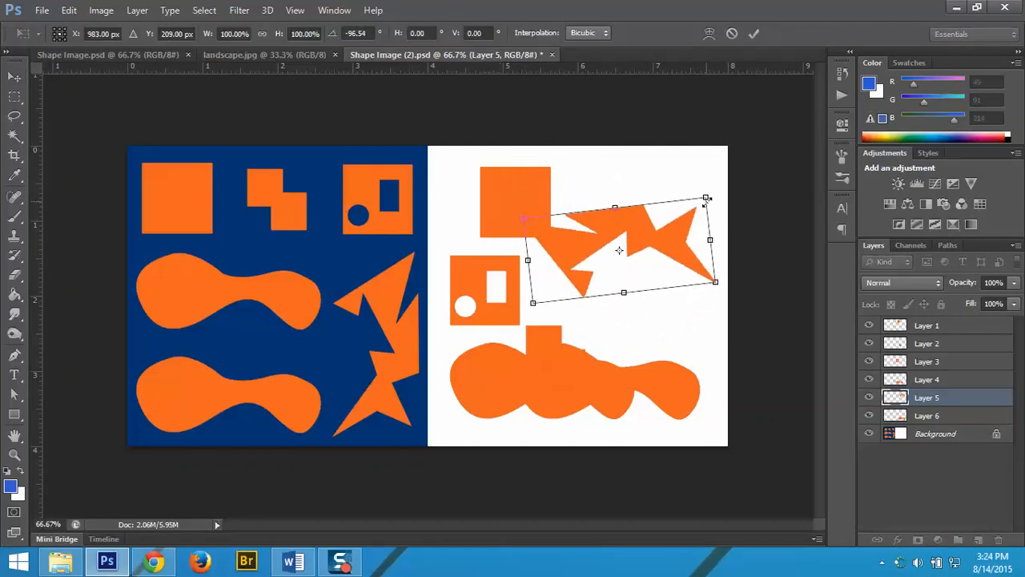
{"action": "left_click_drag", "start_coordinate": [703, 198], "coordinate": [775, 227]}
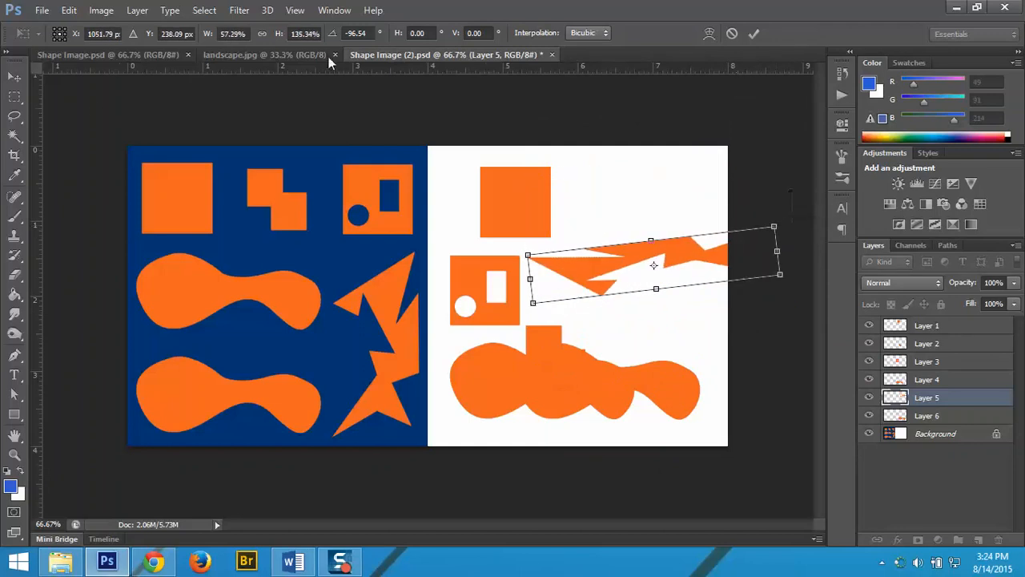
{"action": "left_click", "coordinate": [25, 114]}
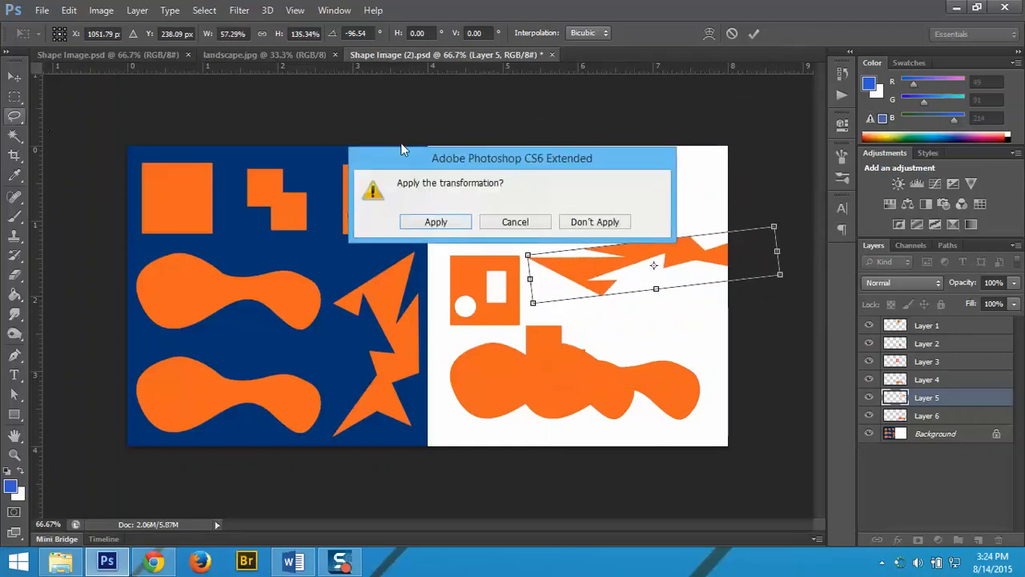
{"action": "left_click", "coordinate": [608, 225]}
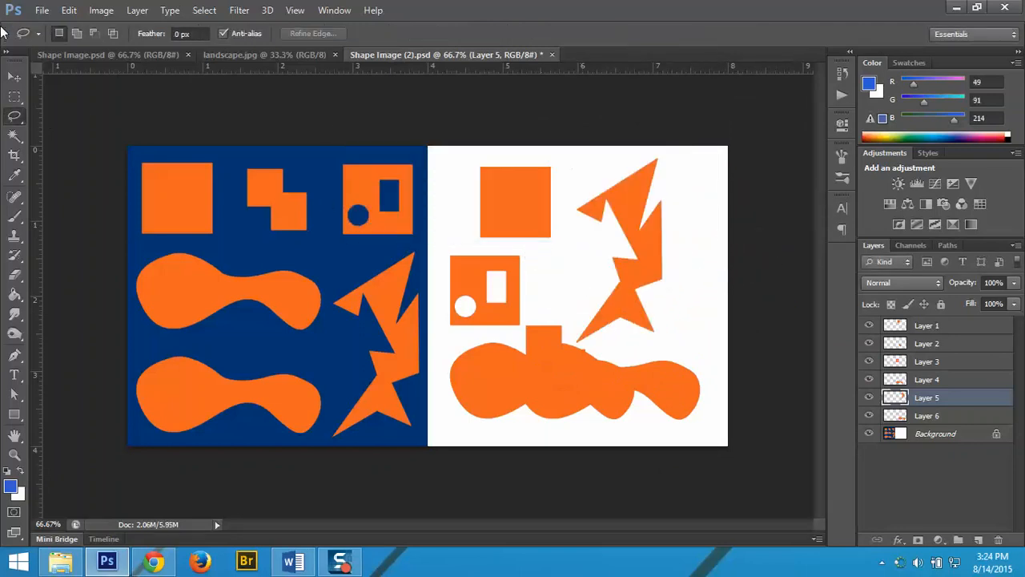
- Rotate the jagged shape about -83°, scale it to about 64.5%, and place it against the solid square's right edge
{"action": "left_click", "coordinate": [14, 77]}
{"action": "left_click_drag", "start_coordinate": [660, 161], "coordinate": [658, 206]}
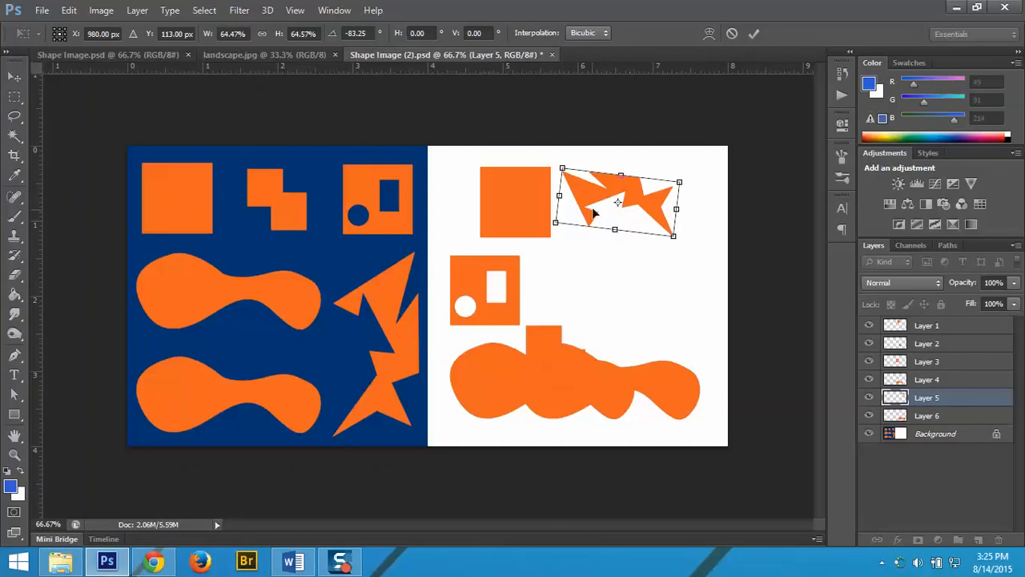
{"action": "left_click_drag", "start_coordinate": [587, 207], "coordinate": [574, 213]}
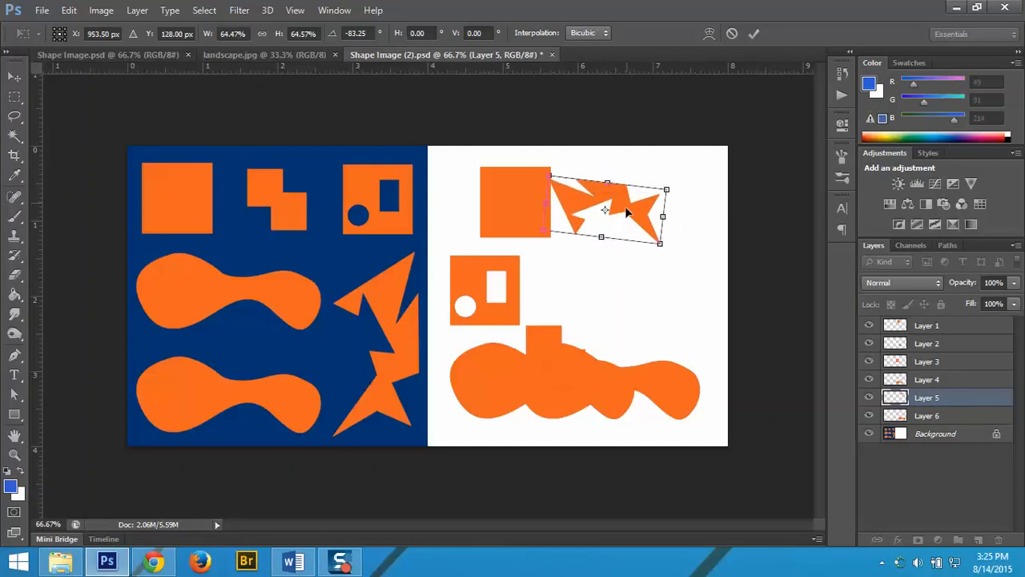
{"action": "left_click", "coordinate": [757, 33]}
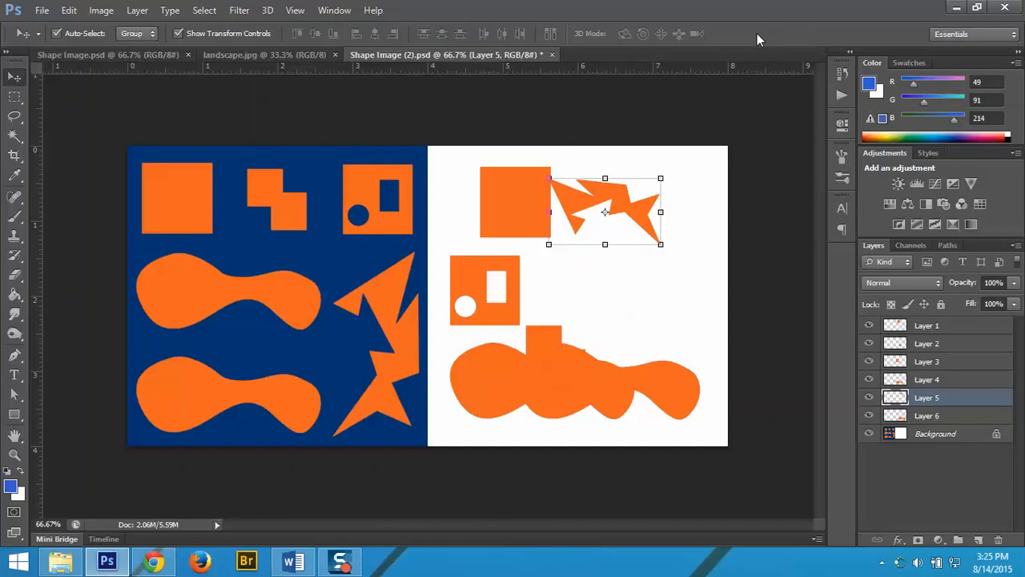
- Shrink the cut-out square, rotate it about 111°, and tuck it beneath the jagged shape as the figure's head
{"action": "left_click", "coordinate": [494, 288]}
{"action": "left_click_drag", "start_coordinate": [487, 284], "coordinate": [605, 246]}
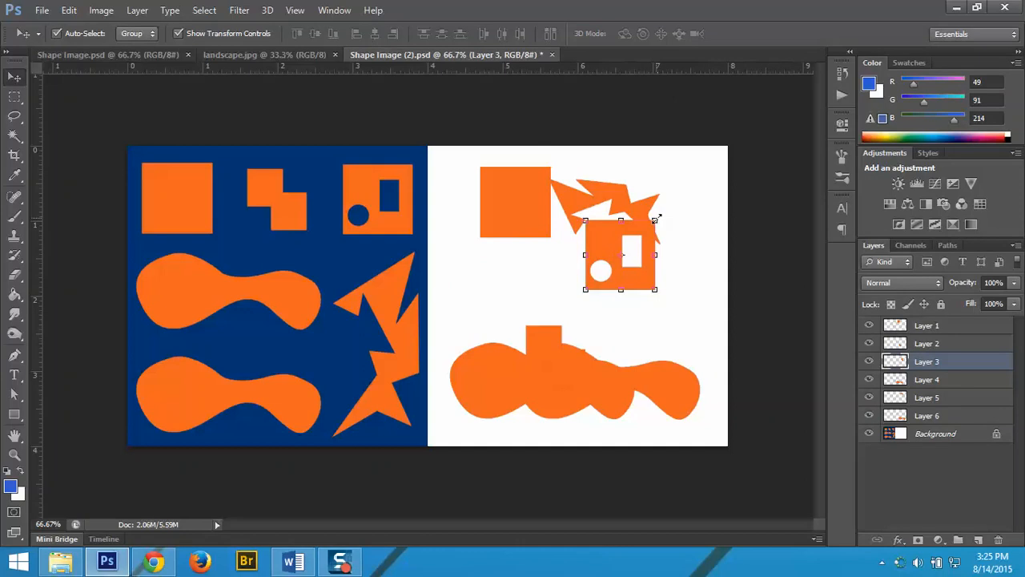
{"action": "left_click_drag", "start_coordinate": [655, 218], "coordinate": [647, 324]}
{"action": "key", "text": "Return"}
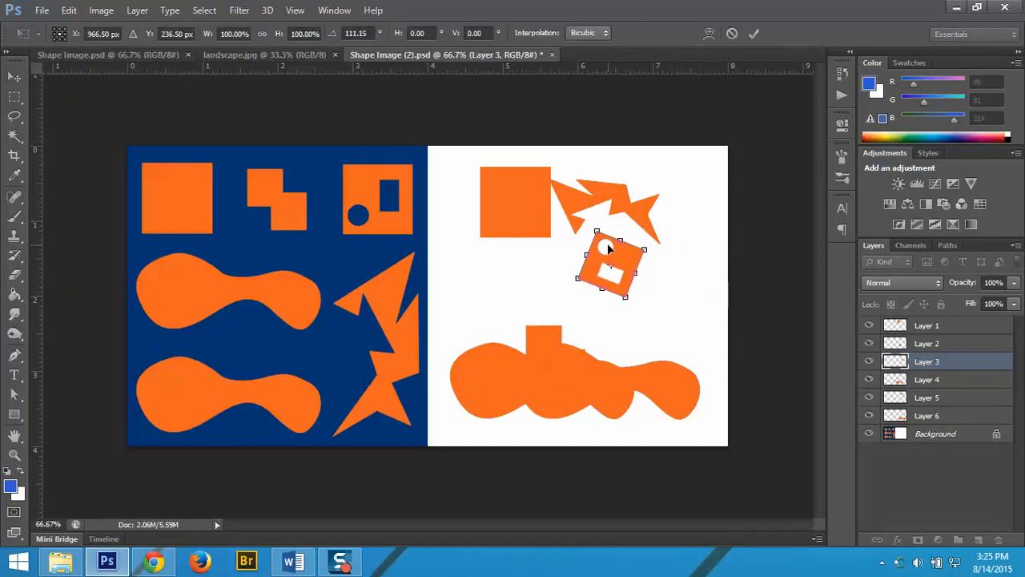
{"action": "left_click_drag", "start_coordinate": [609, 247], "coordinate": [624, 247]}
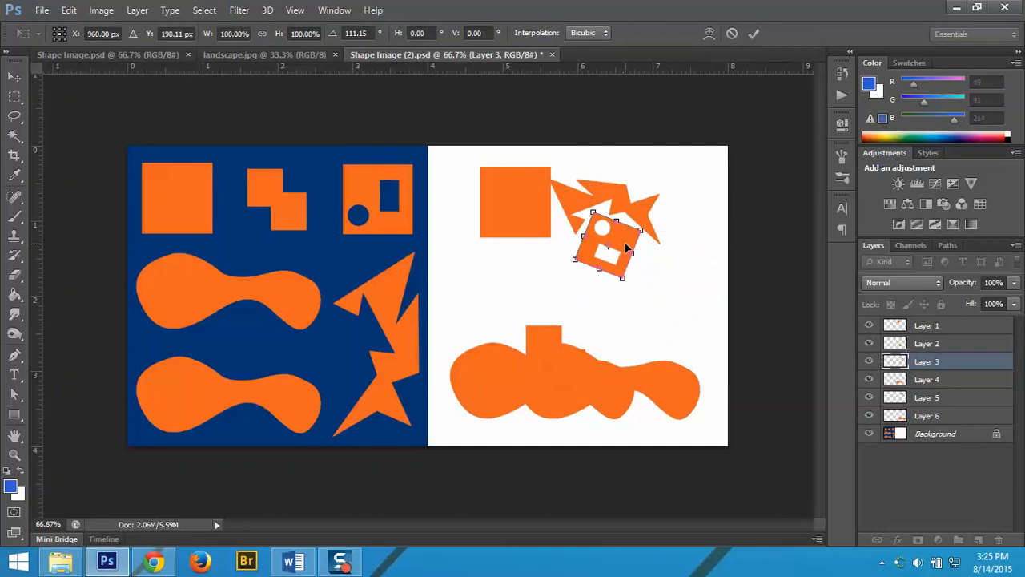
{"action": "key", "text": "Return"}
- Move the solid square below the head, Layer 4's blob to the white half's upper left, and the stepped shape to the head's right
{"action": "left_click", "coordinate": [521, 221]}
{"action": "left_click_drag", "start_coordinate": [517, 213], "coordinate": [636, 317]}
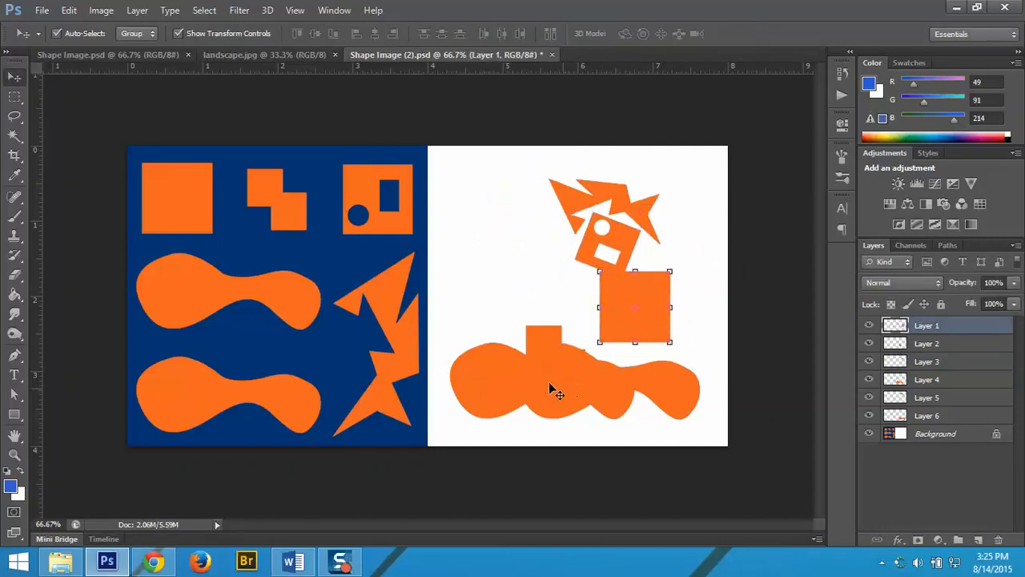
{"action": "left_click_drag", "start_coordinate": [509, 375], "coordinate": [477, 229]}
{"action": "left_click_drag", "start_coordinate": [552, 358], "coordinate": [717, 270]}
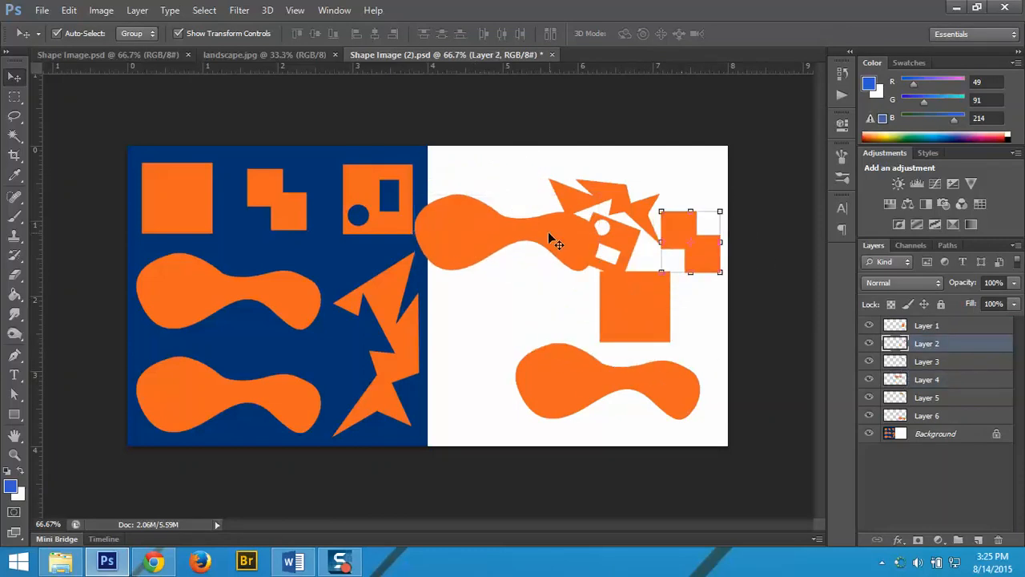
- Rotate Layer 4's blob about 121°, shrink it, and place it at the solid square's lower left as a leg
{"action": "left_click", "coordinate": [547, 231]}
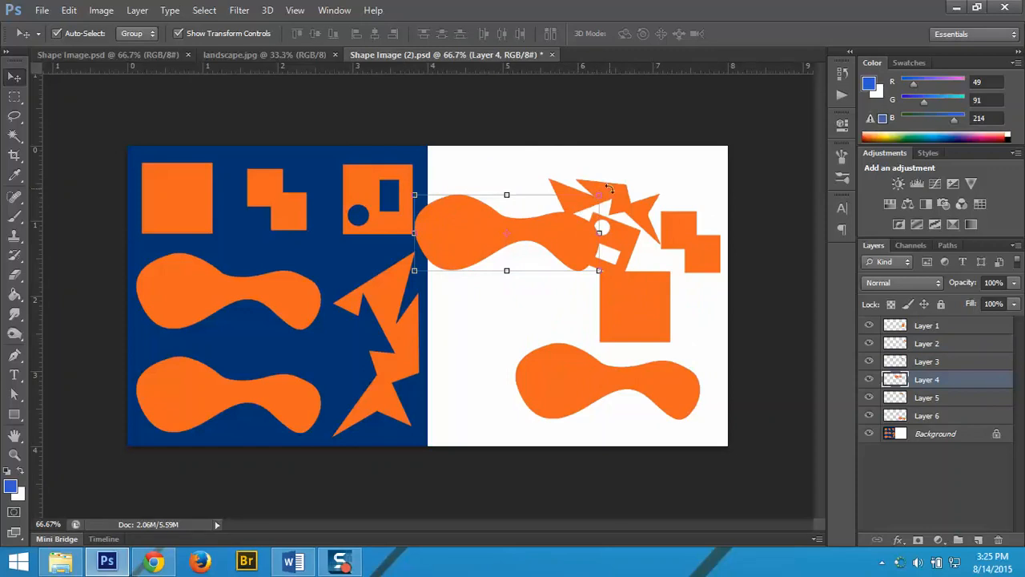
{"action": "left_click_drag", "start_coordinate": [608, 188], "coordinate": [496, 345]}
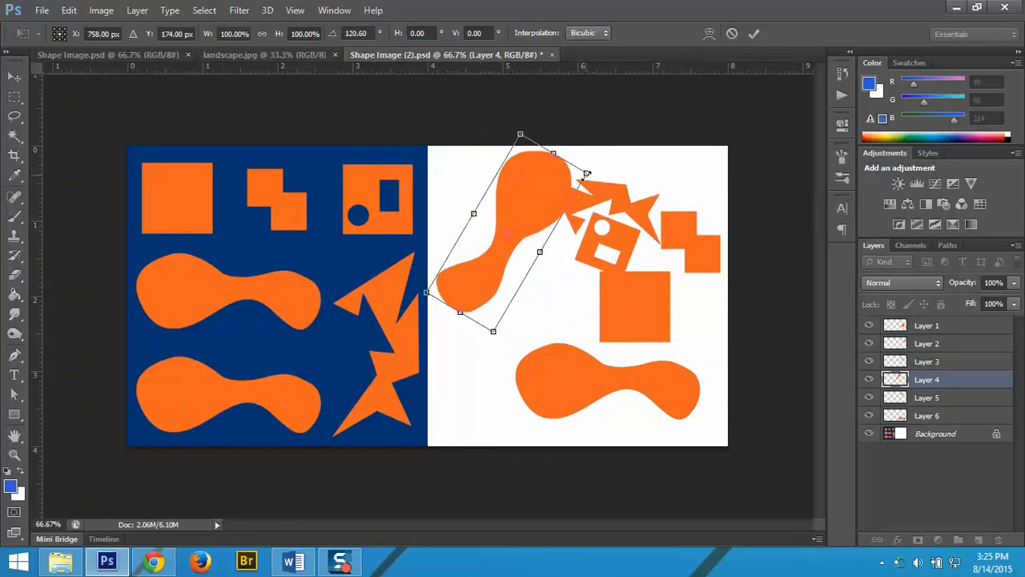
{"action": "left_click_drag", "start_coordinate": [587, 173], "coordinate": [504, 174]}
{"action": "key", "text": "Return"}
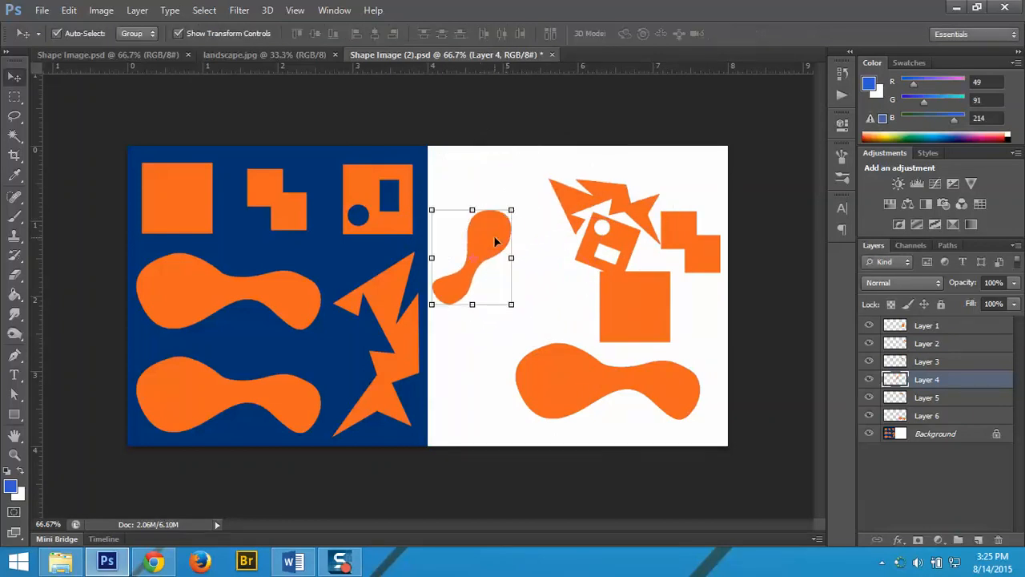
{"action": "left_click_drag", "start_coordinate": [494, 235], "coordinate": [577, 342]}
{"action": "left_click", "coordinate": [628, 384]}
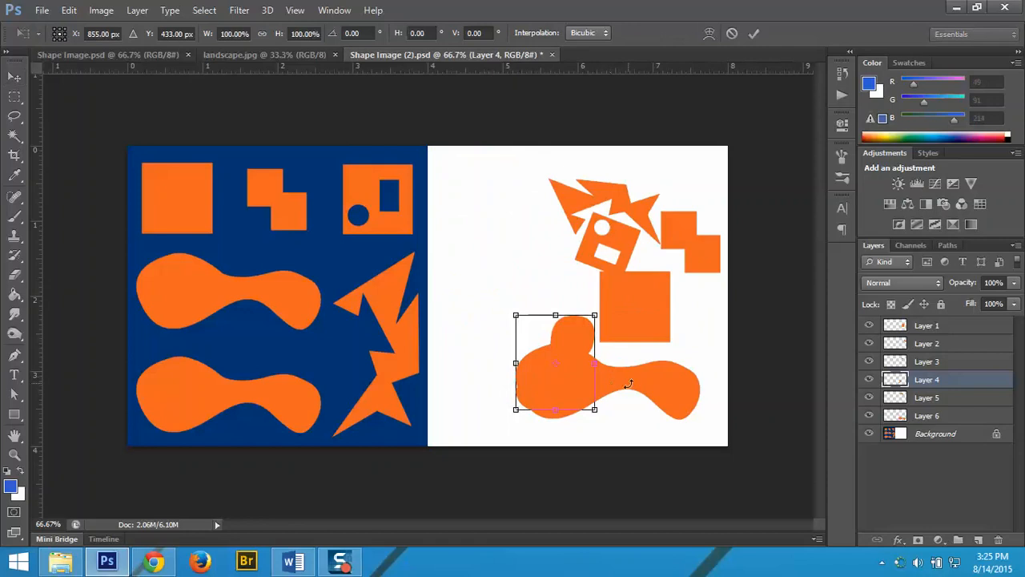
{"action": "key", "text": "Return"}
- Shrink and rotate Layer 6's blob into a second leg beneath the right side of the solid square
{"action": "left_click_drag", "start_coordinate": [660, 390], "coordinate": [689, 319]}
{"action": "key", "text": "ctrl+t"}
{"action": "left_click_drag", "start_coordinate": [560, 160], "coordinate": [630, 346]}
{"action": "key", "text": "Return"}
- Tilt the solid square to match the head's angle and fit it between the head and the legs as the body
{"action": "left_click_drag", "start_coordinate": [641, 334], "coordinate": [611, 288]}
{"action": "double_click", "coordinate": [634, 343]}
{"action": "left_click", "coordinate": [644, 293]}
{"action": "key", "text": "Return"}
- Nudge Layer 6's leg down and right and Layer 4's leg down and left so both stop overlapping the body
{"action": "left_click", "coordinate": [622, 371]}
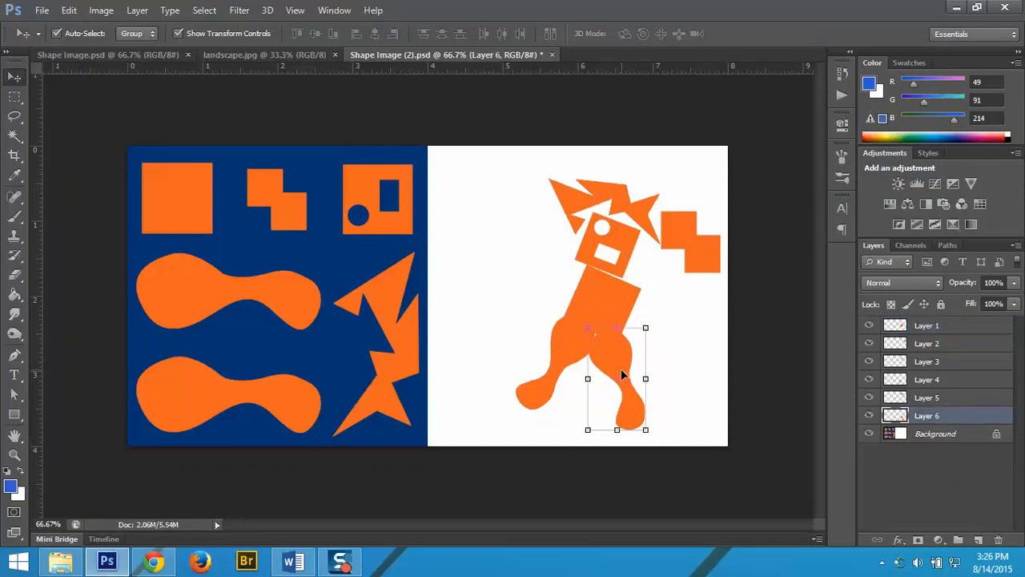
{"action": "left_click_drag", "start_coordinate": [621, 374], "coordinate": [628, 388]}
{"action": "left_click", "coordinate": [570, 345]}
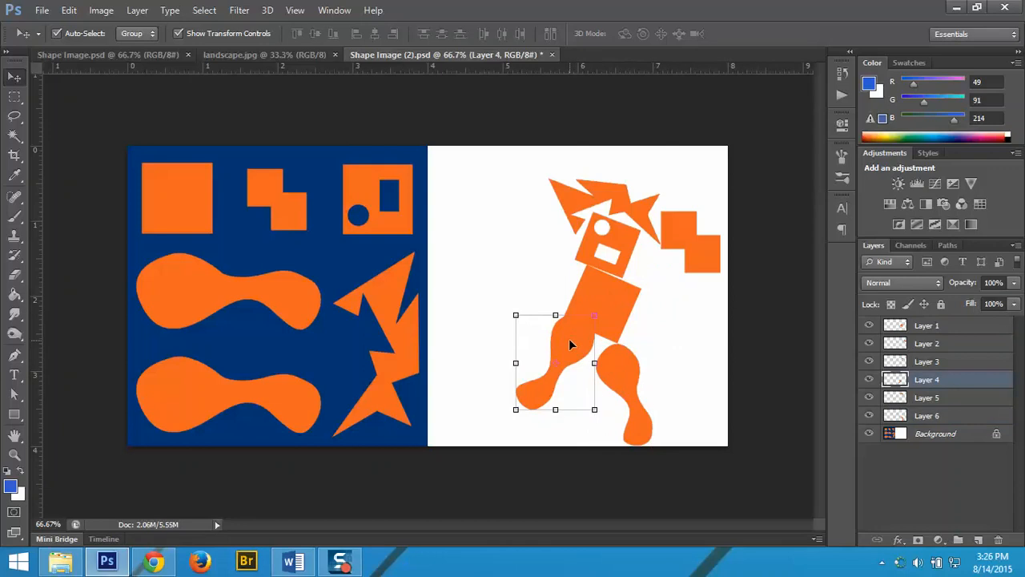
{"action": "mouse_move", "coordinate": [570, 345]}
{"action": "left_mouse_down"}
{"action": "mouse_move", "coordinate": [555, 344]}
{"action": "mouse_move", "coordinate": [563, 352]}
{"action": "left_mouse_up"}
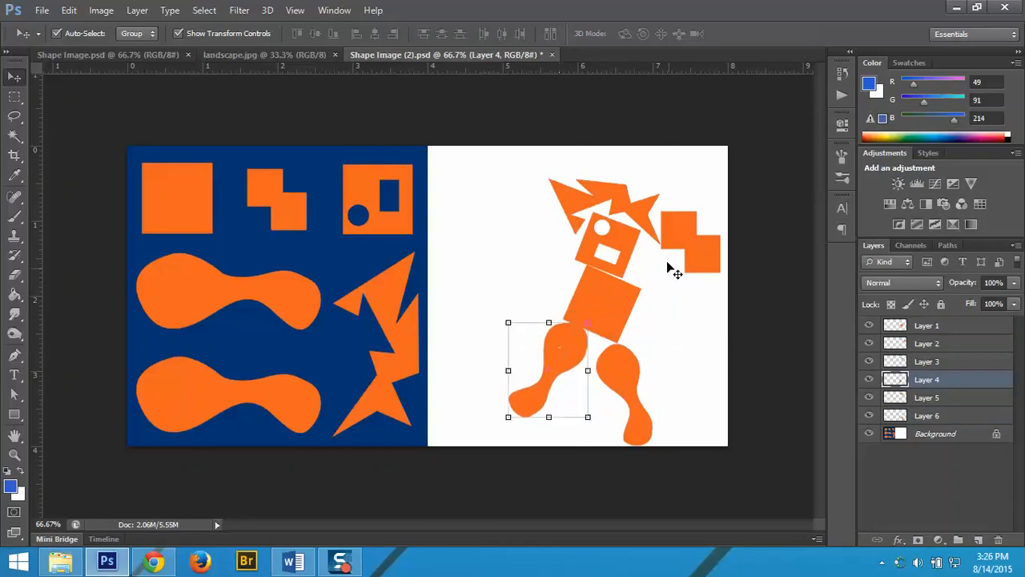
- Shrink and rotate the stepped shape, place it at the body's upper right corner as an arm, and select the Background layer
{"action": "left_click", "coordinate": [687, 237]}
{"action": "left_click_drag", "start_coordinate": [724, 202], "coordinate": [653, 277]}
{"action": "key", "text": "Return"}
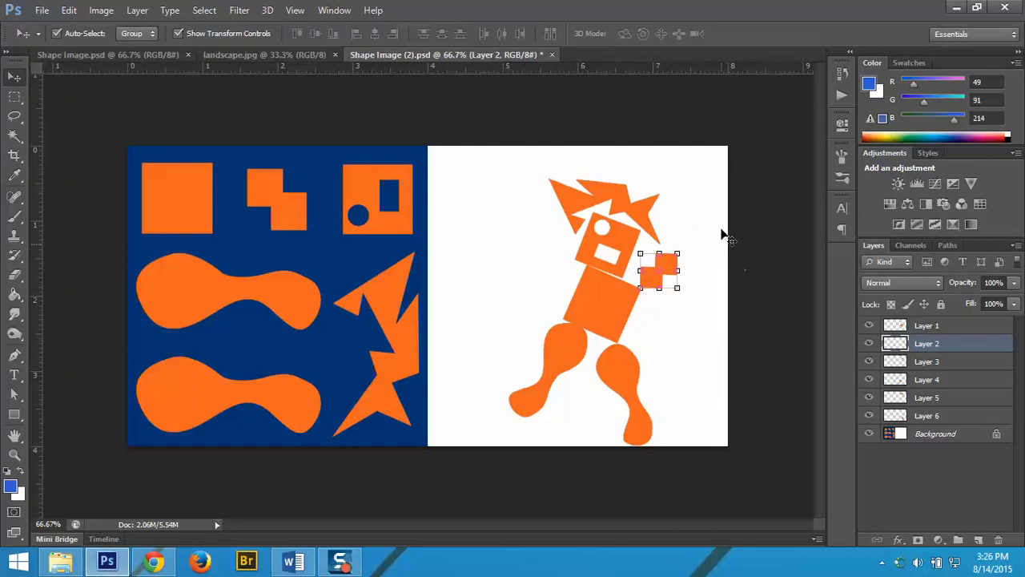
{"action": "left_click", "coordinate": [982, 441]}
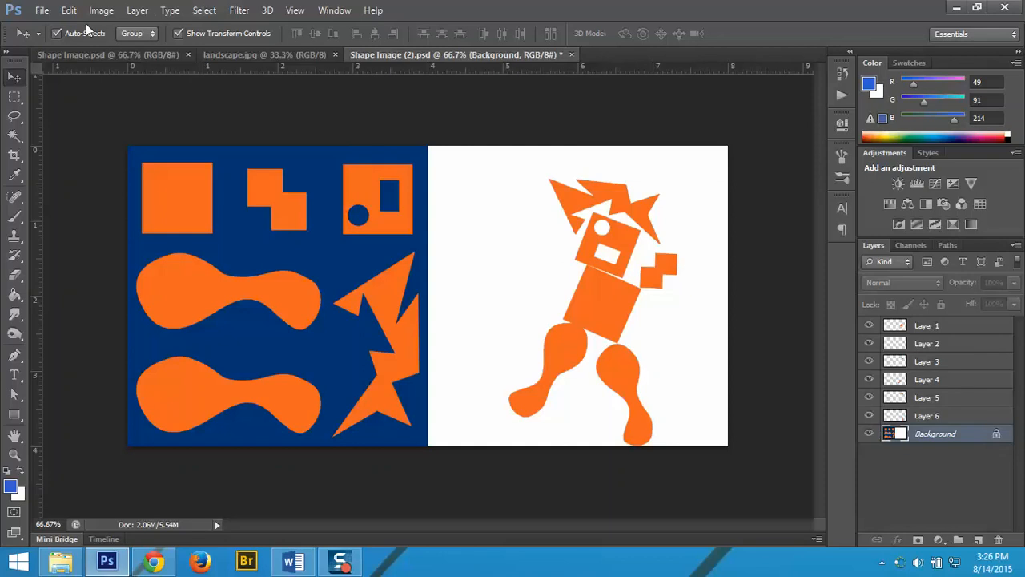
- Start saving the document under a new name and choose the H: network drive as the destination
{"action": "left_click", "coordinate": [42, 10]}
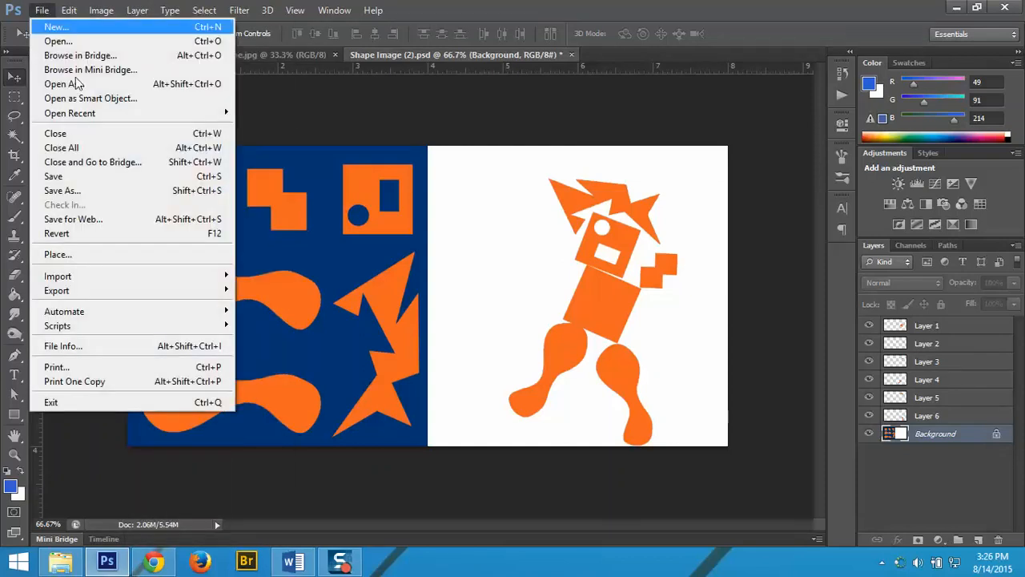
{"action": "left_click", "coordinate": [104, 191]}
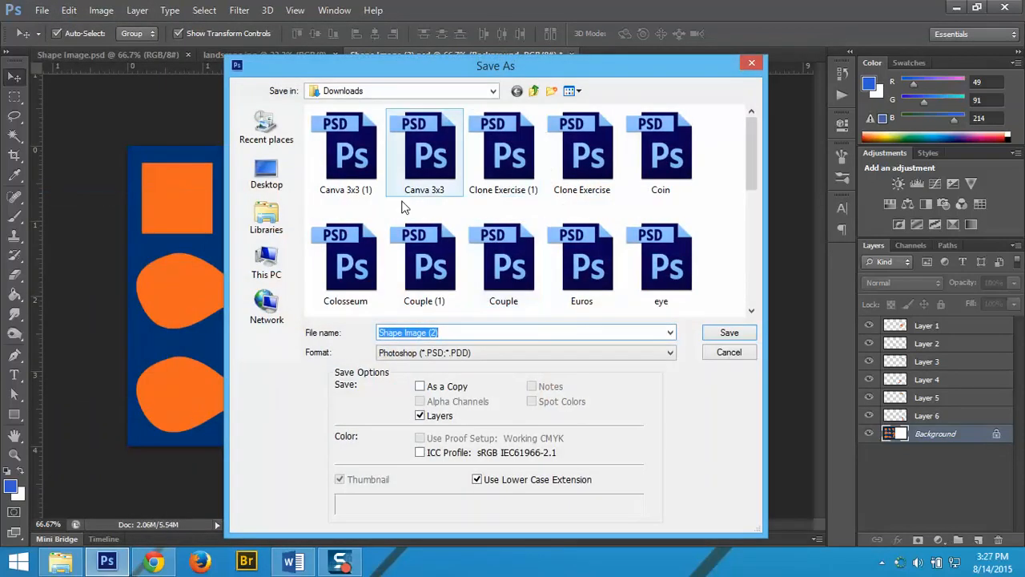
{"action": "left_click", "coordinate": [270, 269]}
{"action": "scroll", "coordinate": [754, 169], "scroll_direction": "down", "scroll_amount": 4}
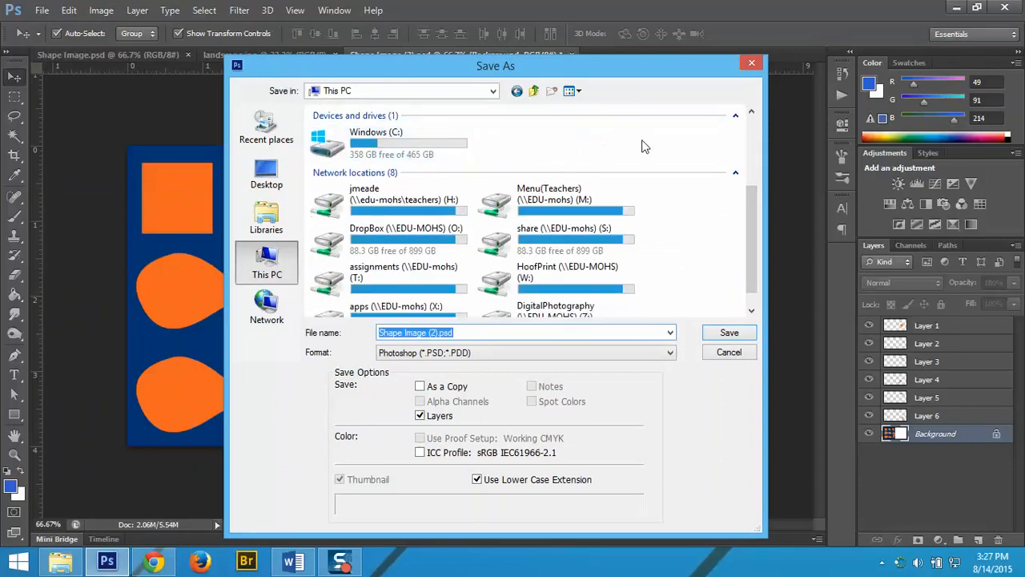
{"action": "double_click", "coordinate": [380, 214]}
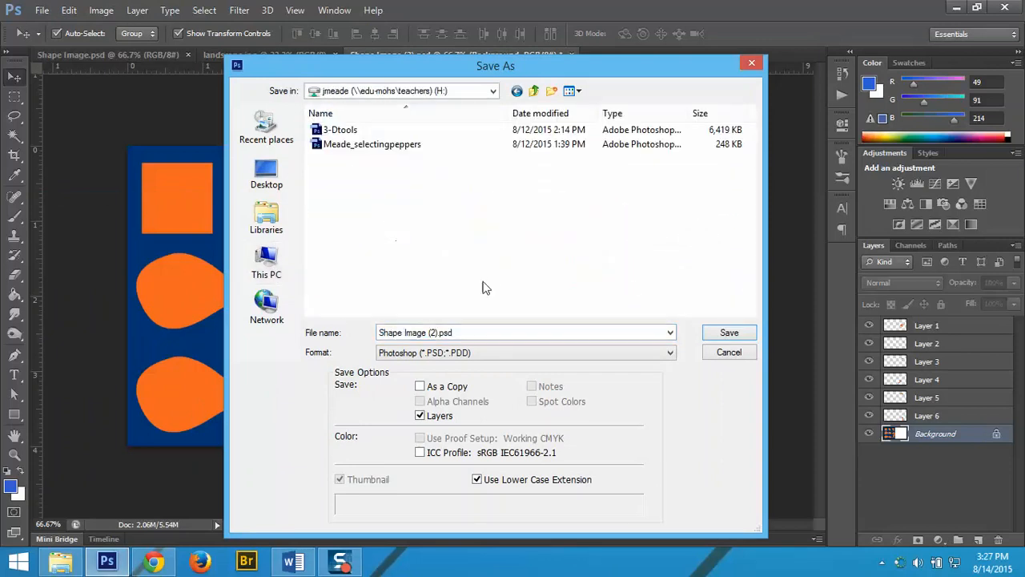
- Name the PSD with the owner's surname followed by "_shape", save it with Maximize Compatibility on, and close the document
{"action": "left_click", "coordinate": [478, 334]}
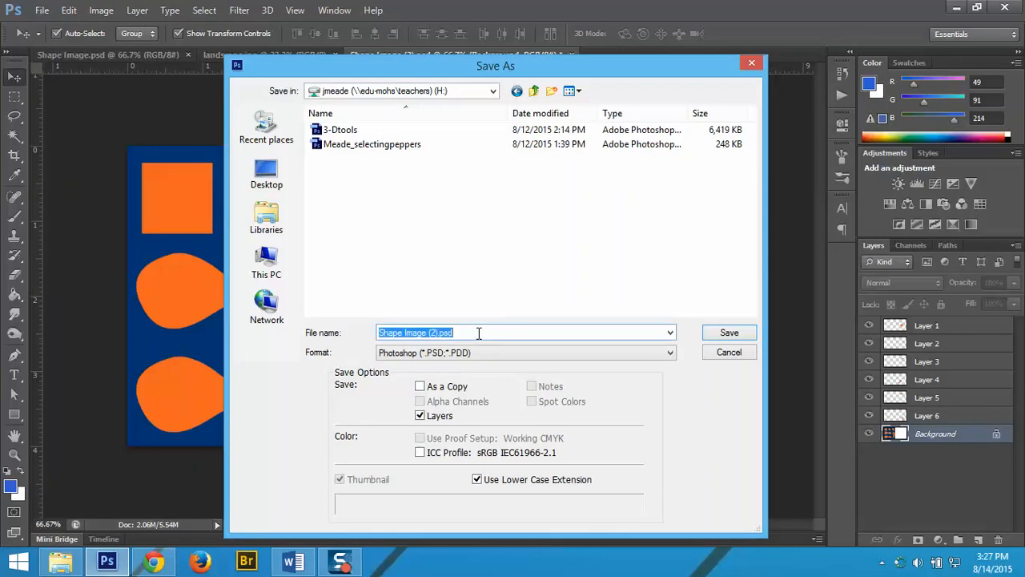
{"action": "type", "text": "meade"}
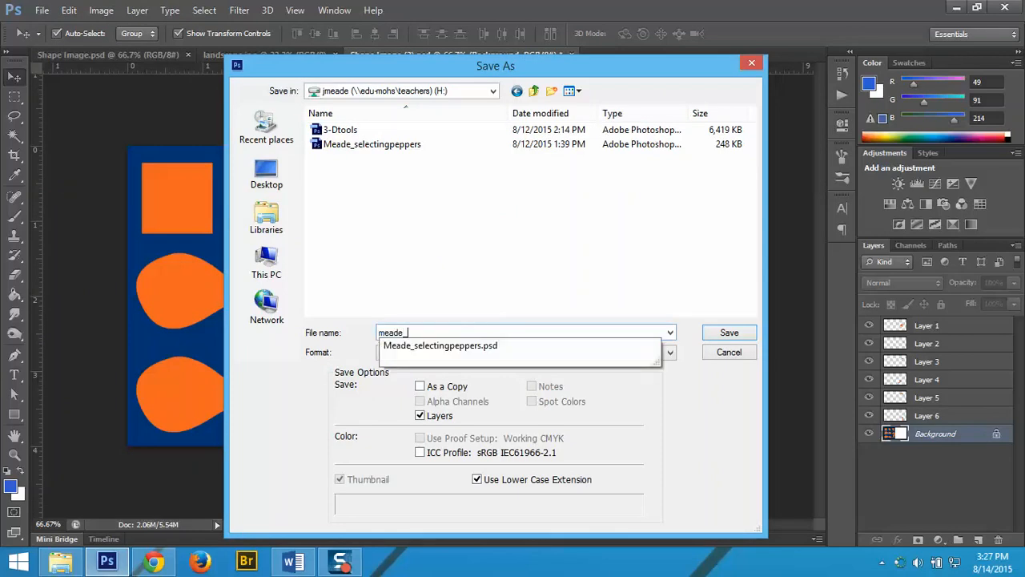
{"action": "type", "text": "_shape"}
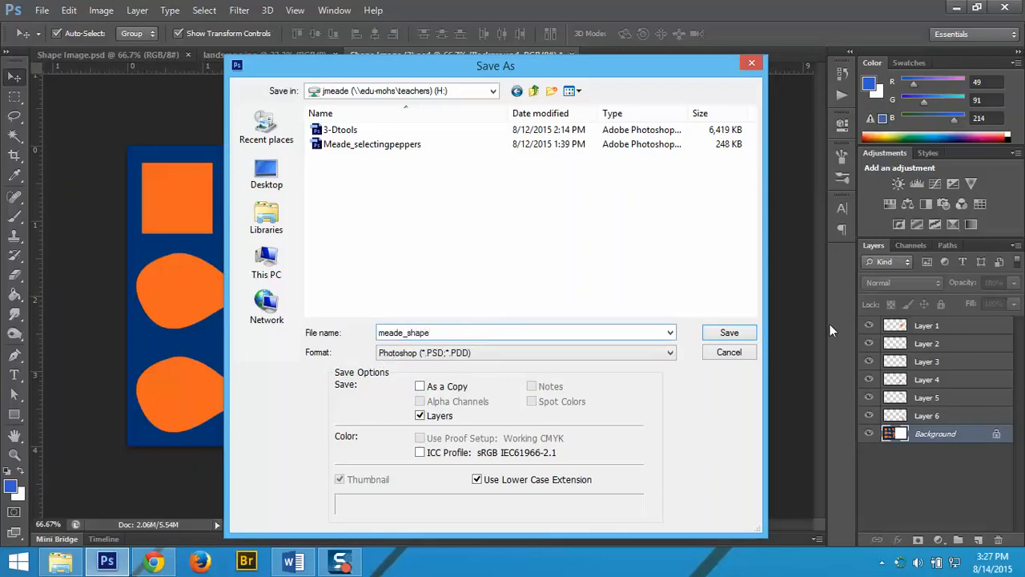
{"action": "left_click", "coordinate": [745, 333]}
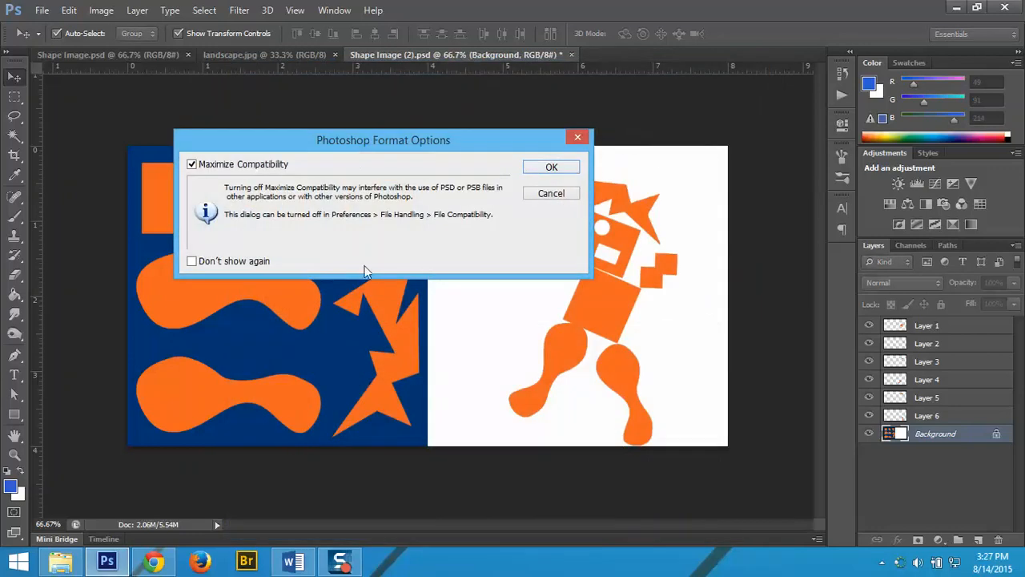
{"action": "left_click", "coordinate": [560, 165]}
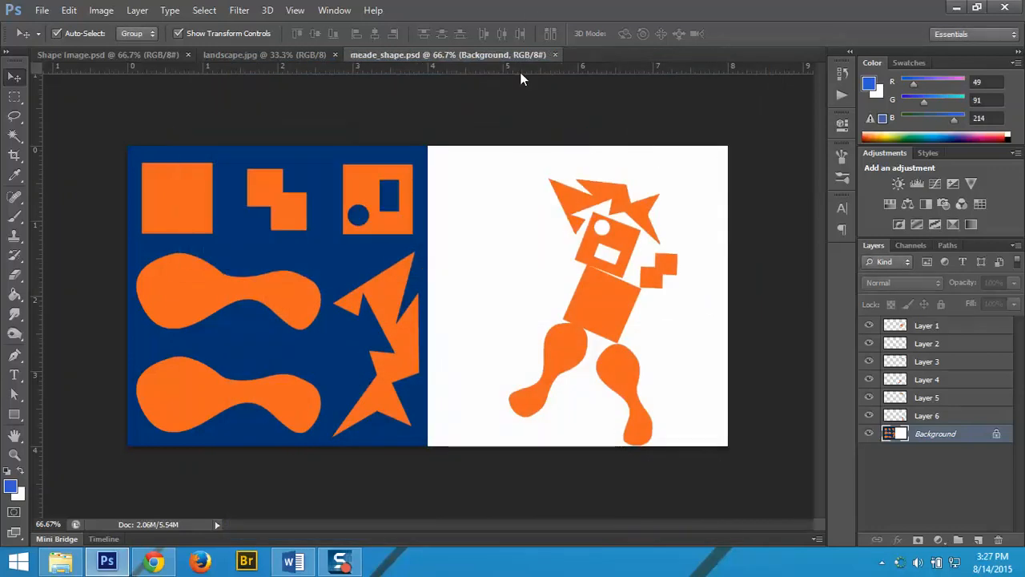
{"action": "left_click", "coordinate": [555, 54]}
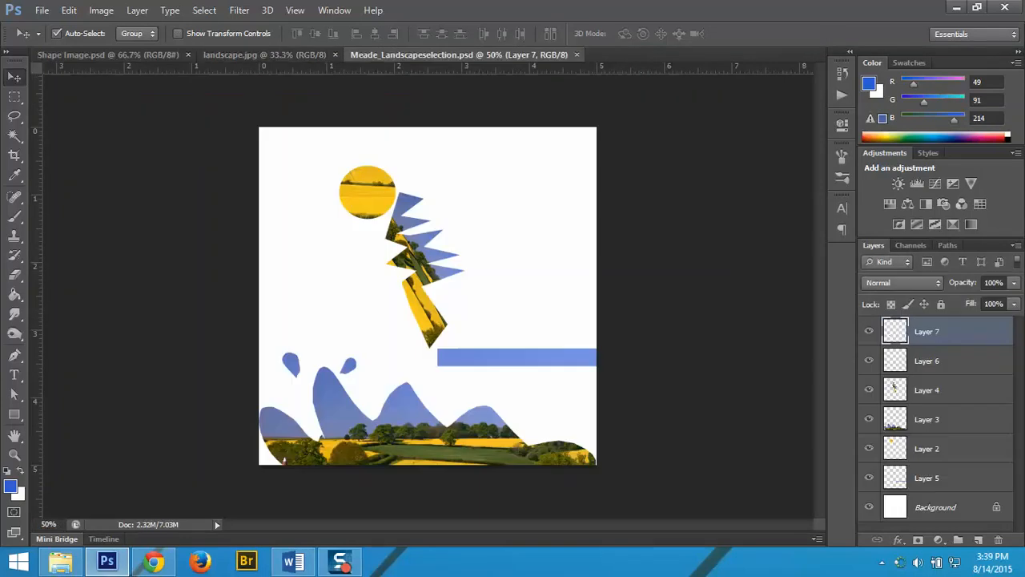